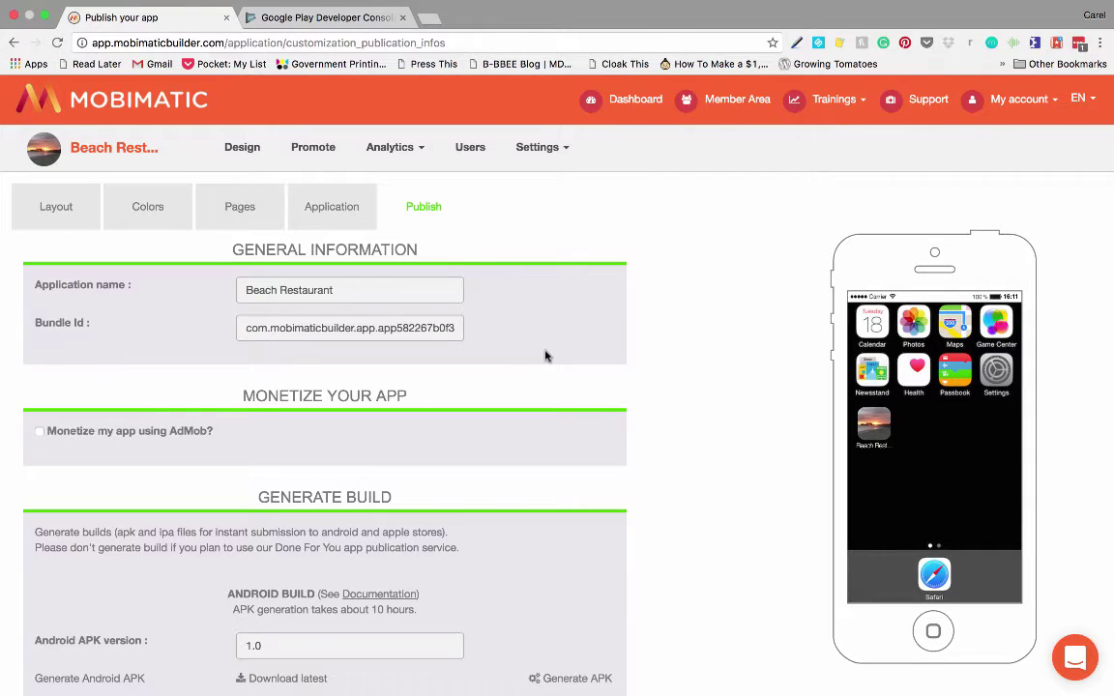
# Step: Scroll through Mobimatic's Beach Restaurant publish options, ending at the Generate Build section
pyautogui.scroll(-2, 537, 357)
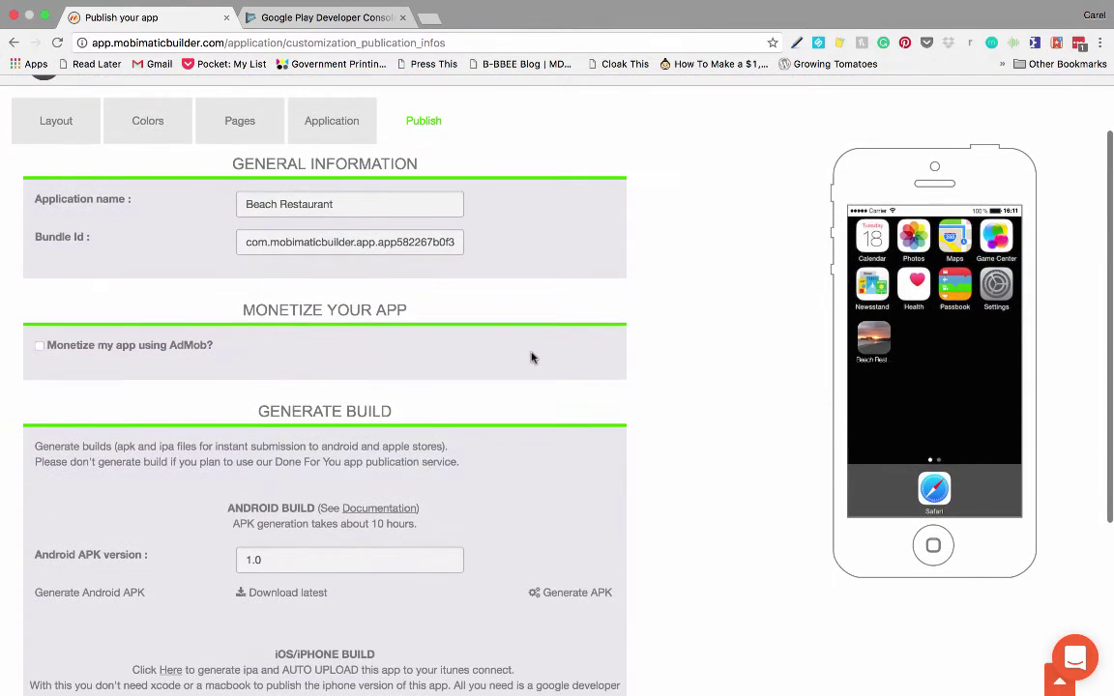
pyautogui.scroll(-5, 531, 358)
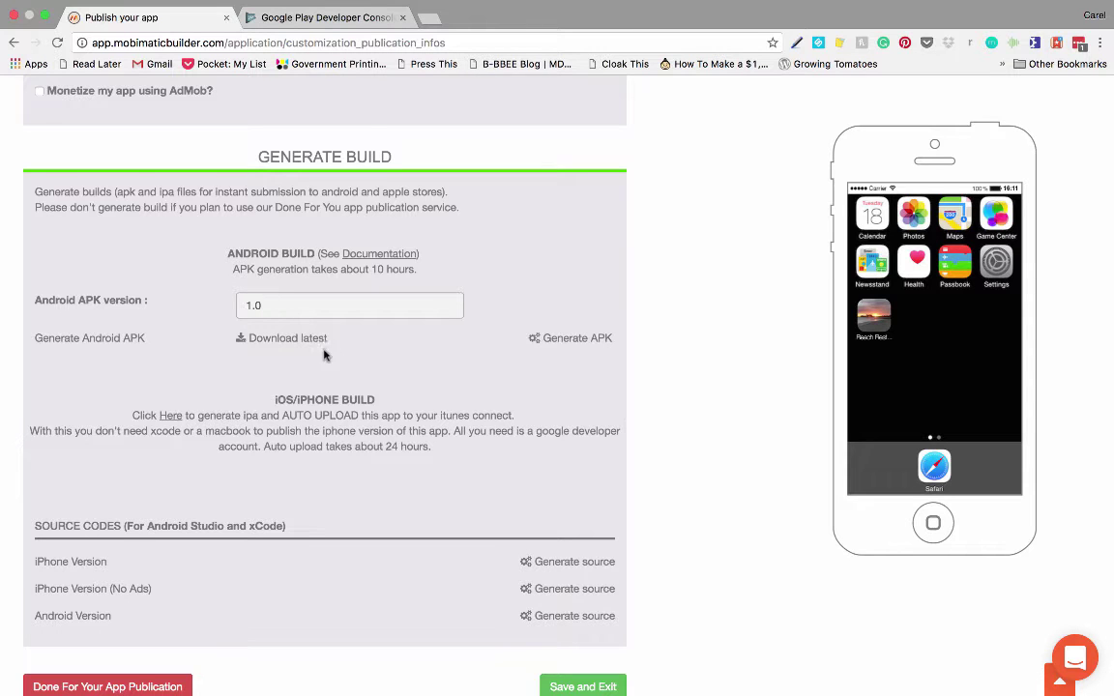
pyautogui.scroll(-1, 300, 329)
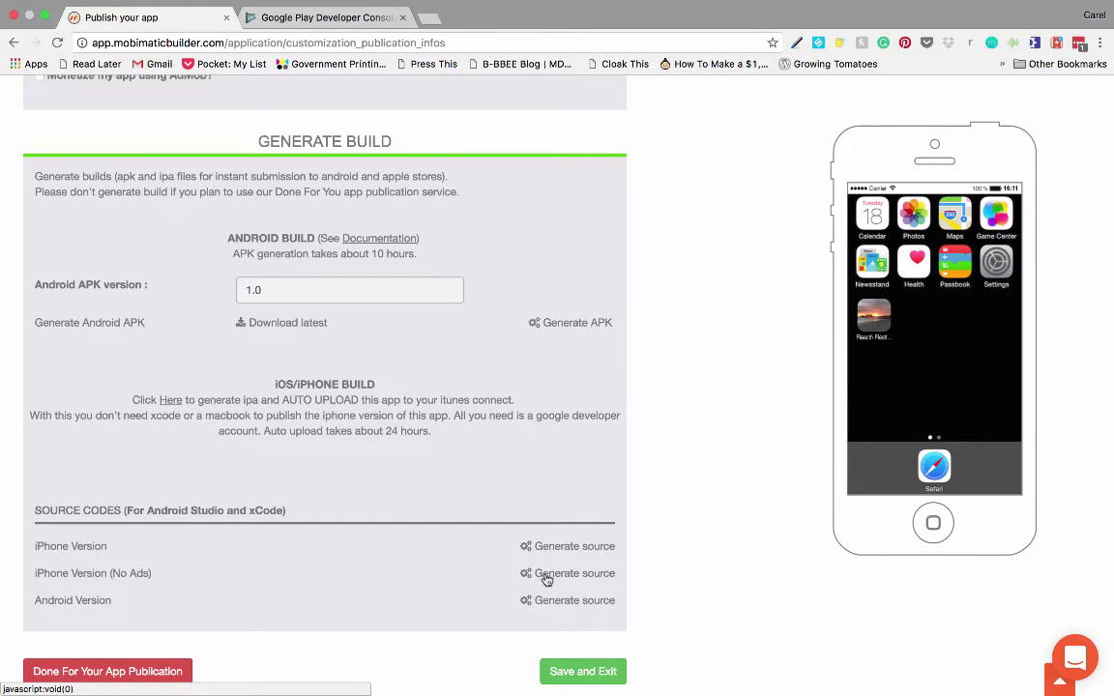
pyautogui.scroll(1, 497, 504)
pyautogui.scroll(1, 497, 504)
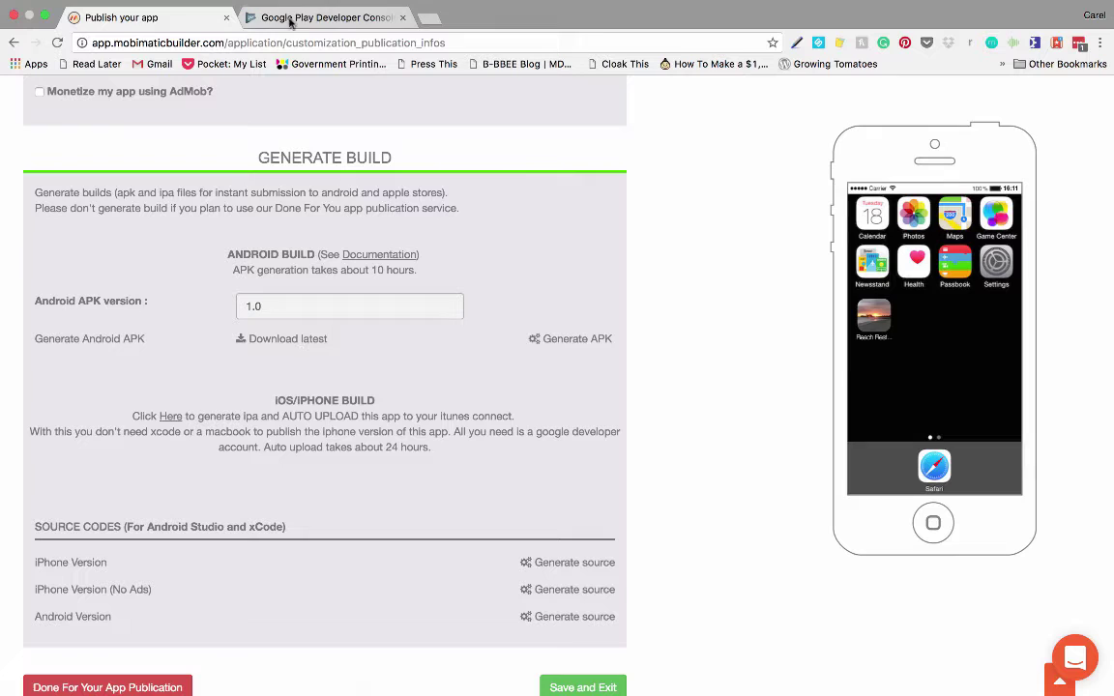
# Step: In the Play Console signup, accept the distribution agreement and continue to the registration fee payment
pyautogui.click(323, 17)
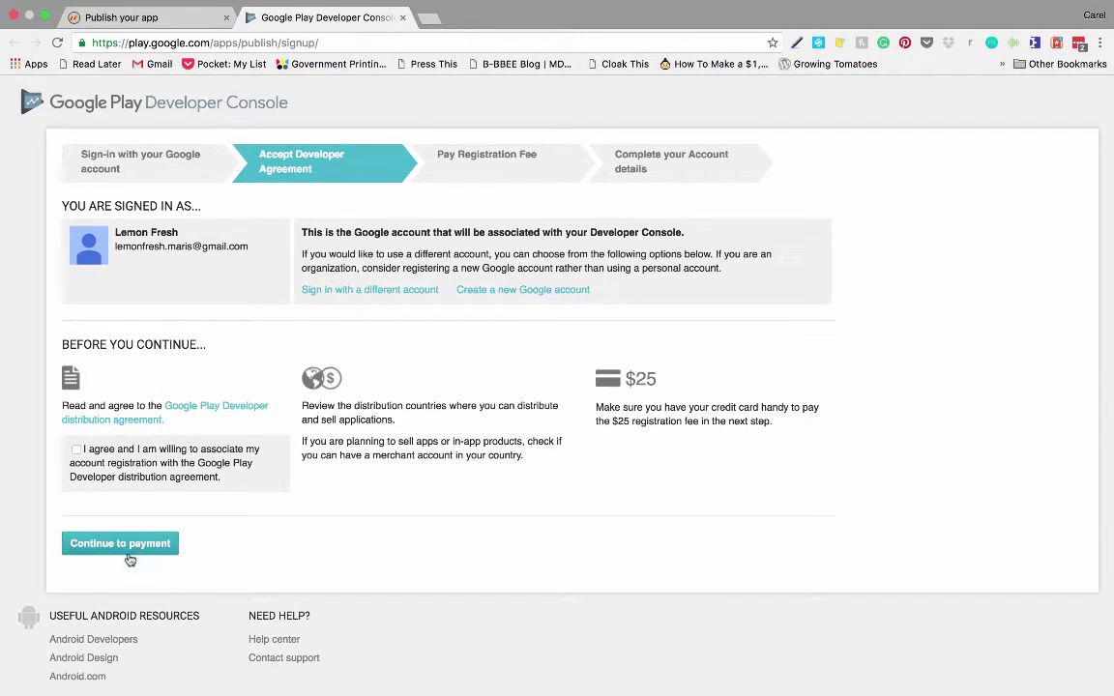
pyautogui.click(122, 548)
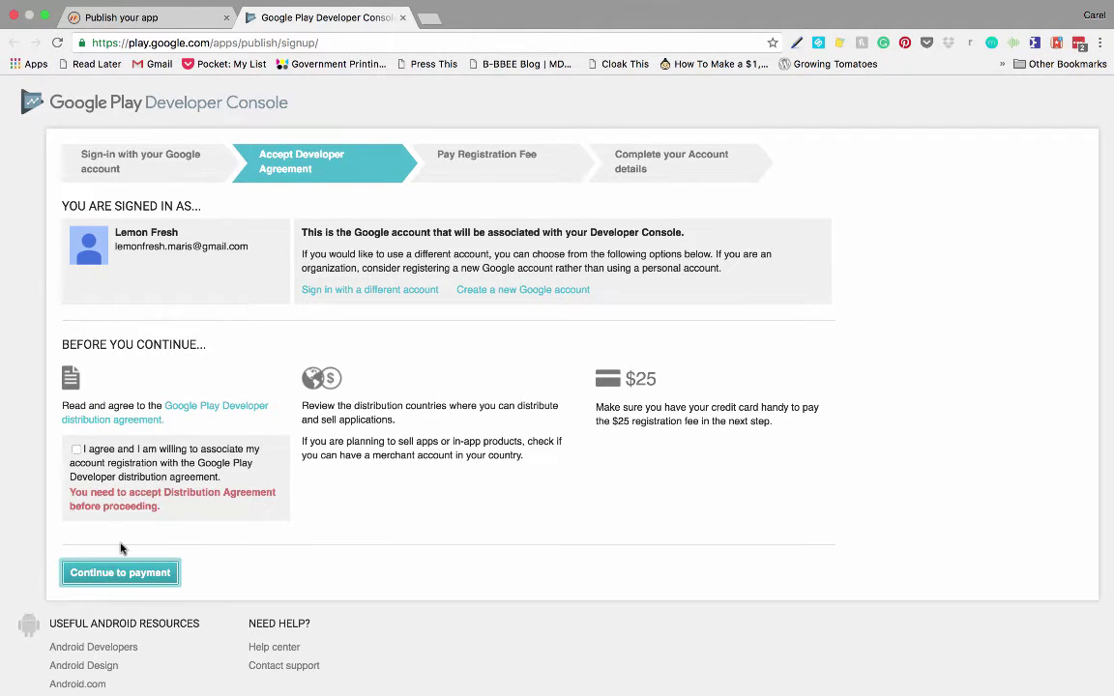
pyautogui.click(76, 449)
pyautogui.click(120, 543)
pyautogui.click(136, 547)
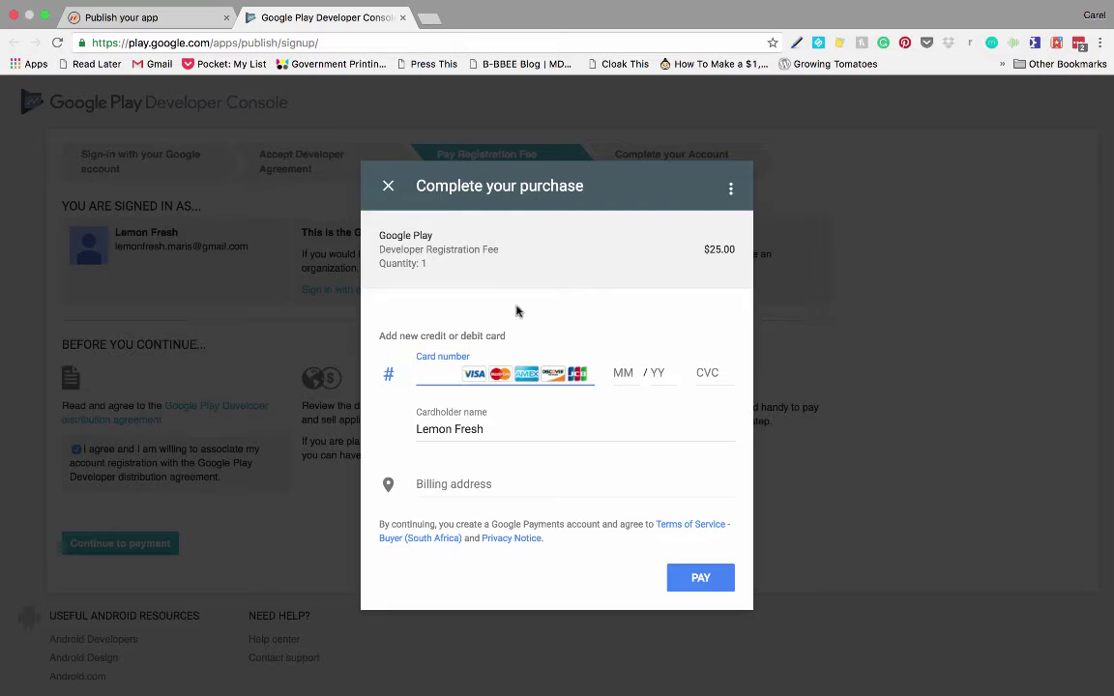
# Step: Close the $25 registration fee purchase dialog without paying
pyautogui.click(388, 185)
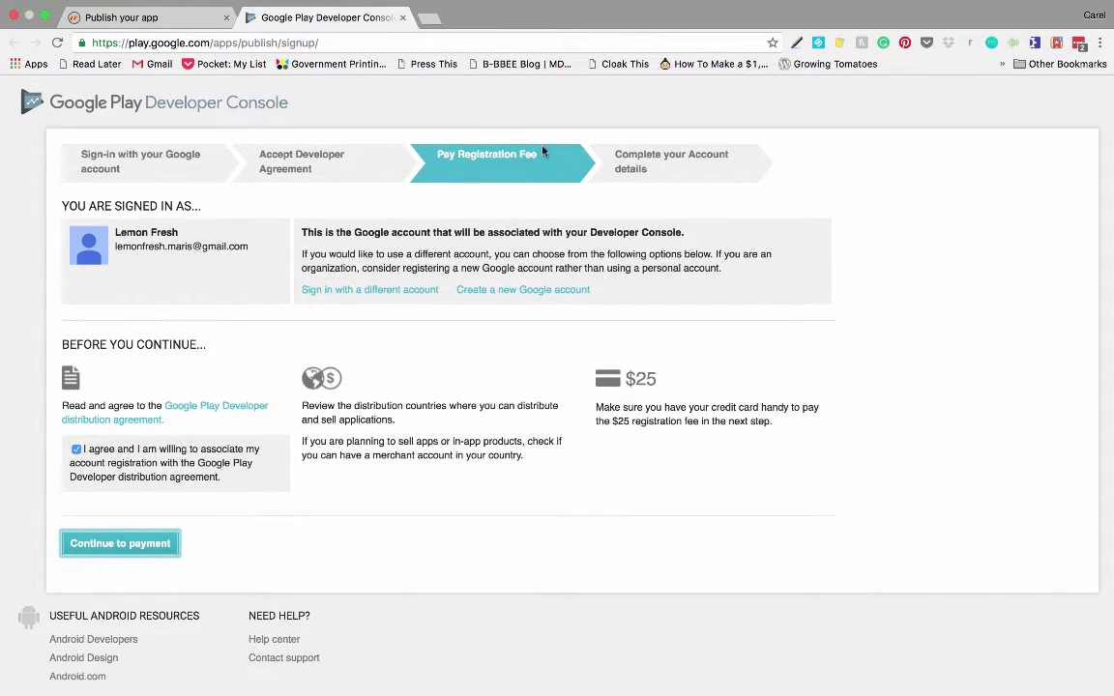
# Step: In the Safari Play Console, cancel the open dialog and start adding a new application
pyautogui.moveTo(154, 688)
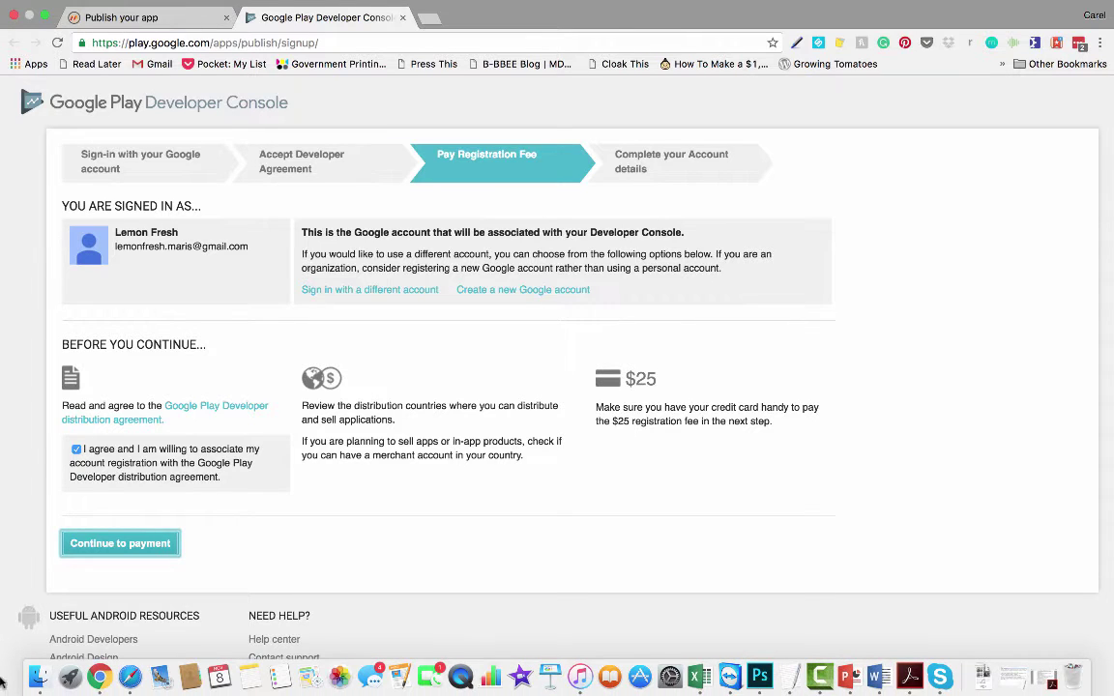
pyautogui.click(128, 680)
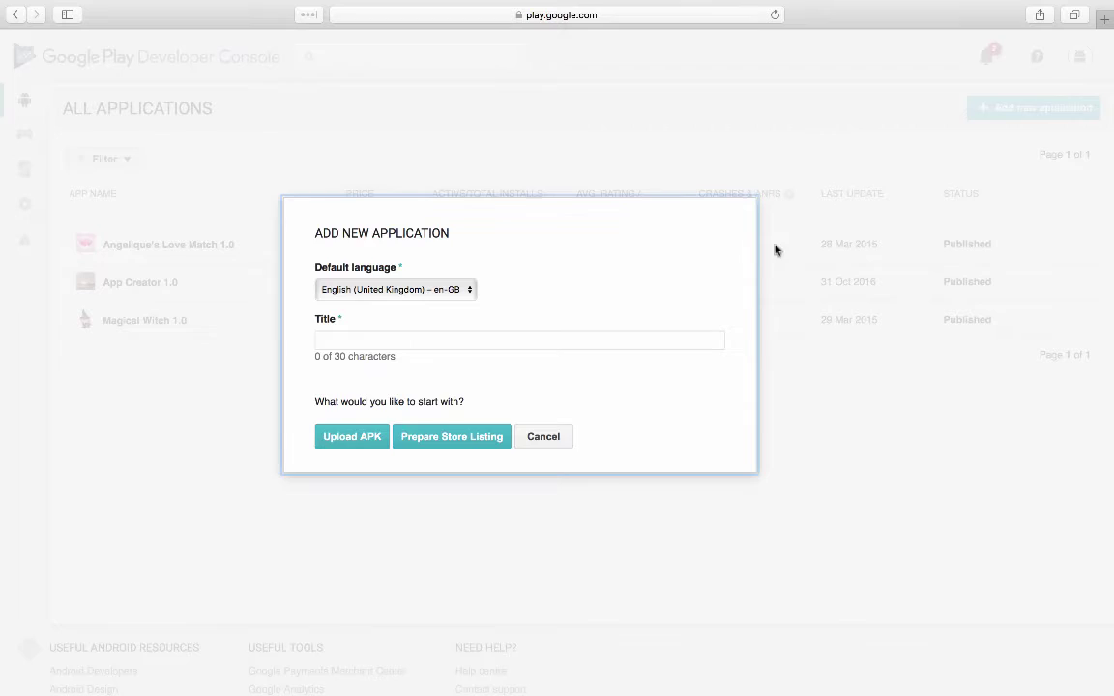
pyautogui.click(554, 437)
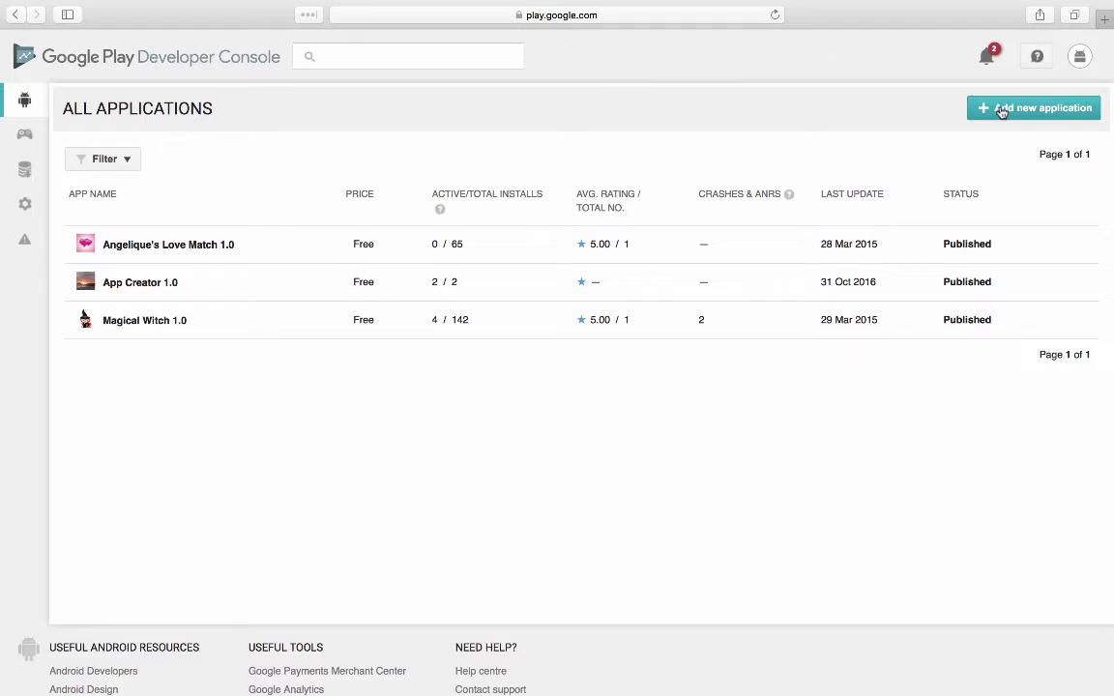
pyautogui.click(1002, 112)
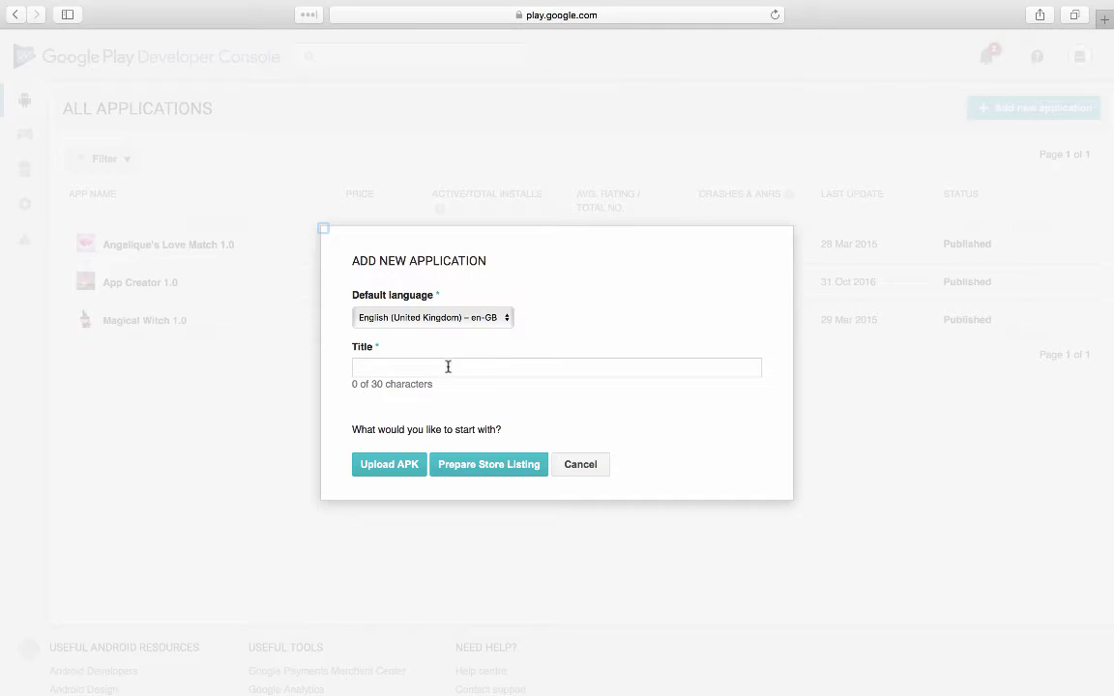
# Step: Create a new app titled 'Test App', choosing to start with an APK upload
pyautogui.click(387, 367)
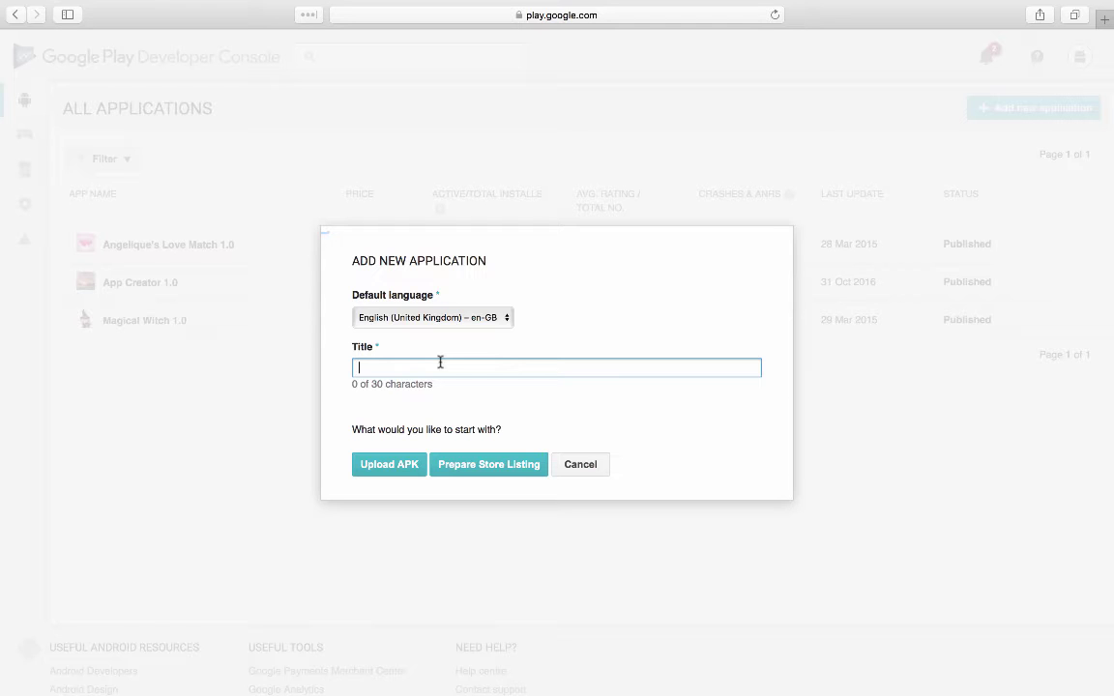
pyautogui.click(392, 468)
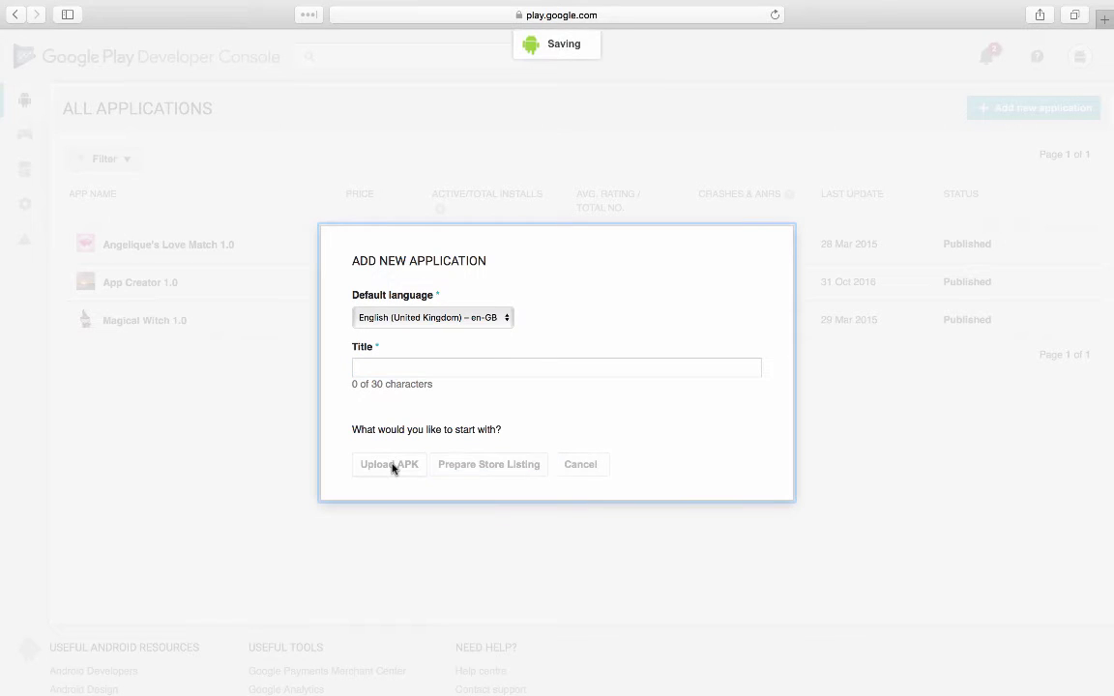
pyautogui.click(390, 364)
pyautogui.write('Test App')
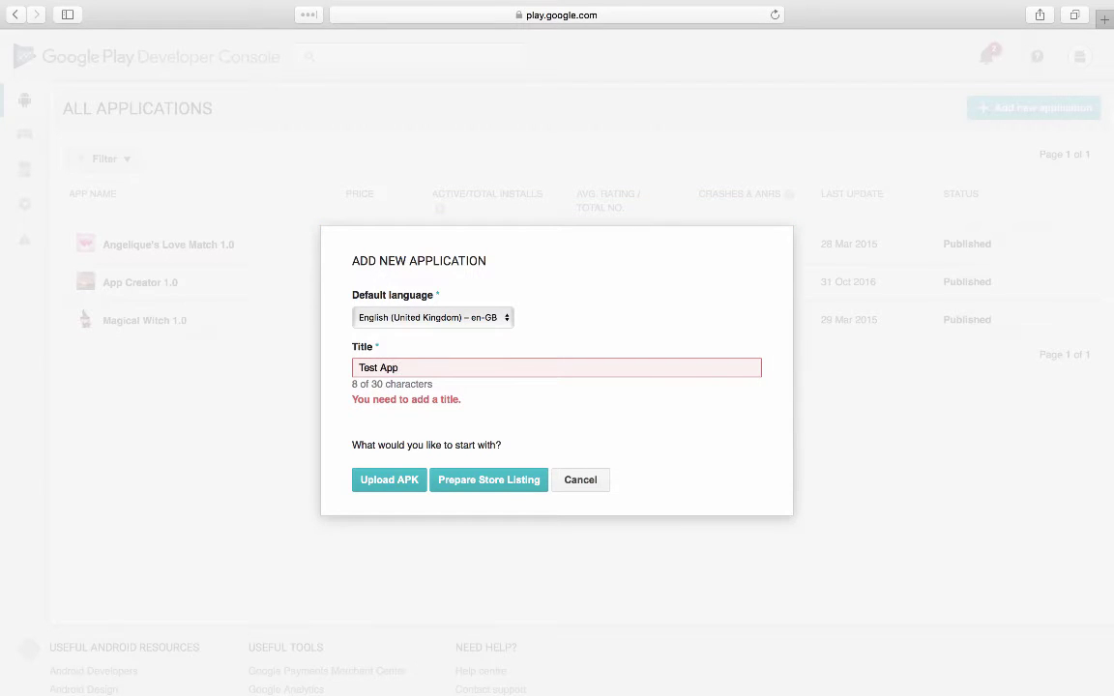
pyautogui.click(395, 480)
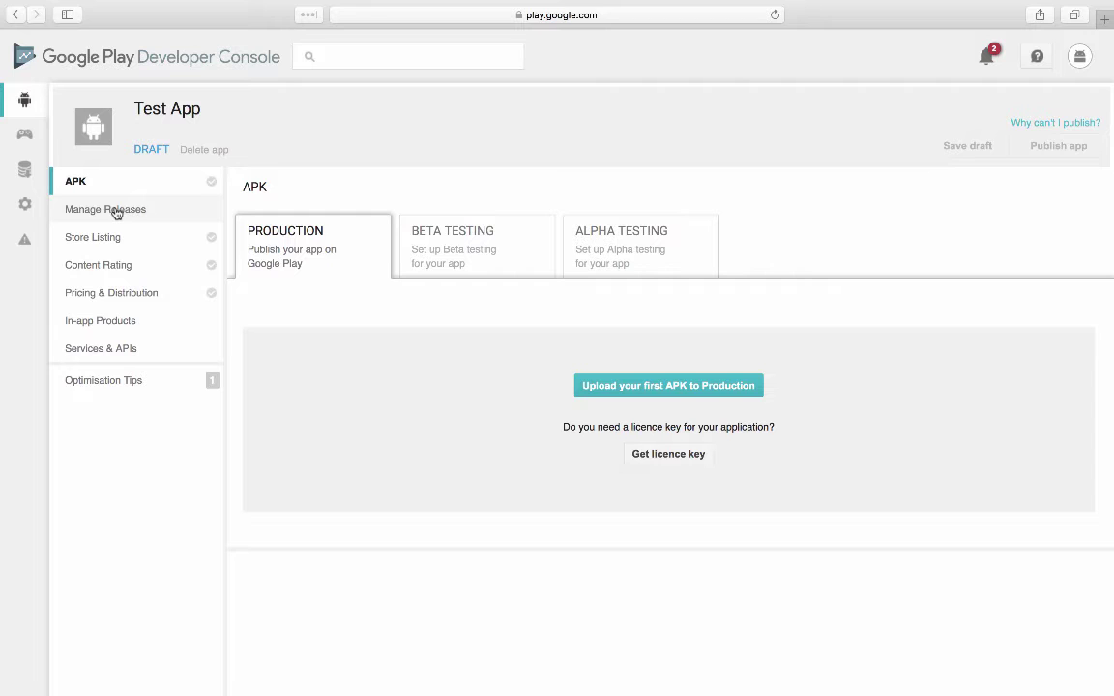
# Step: Open Test App's Manage Releases page
pyautogui.click(116, 212)
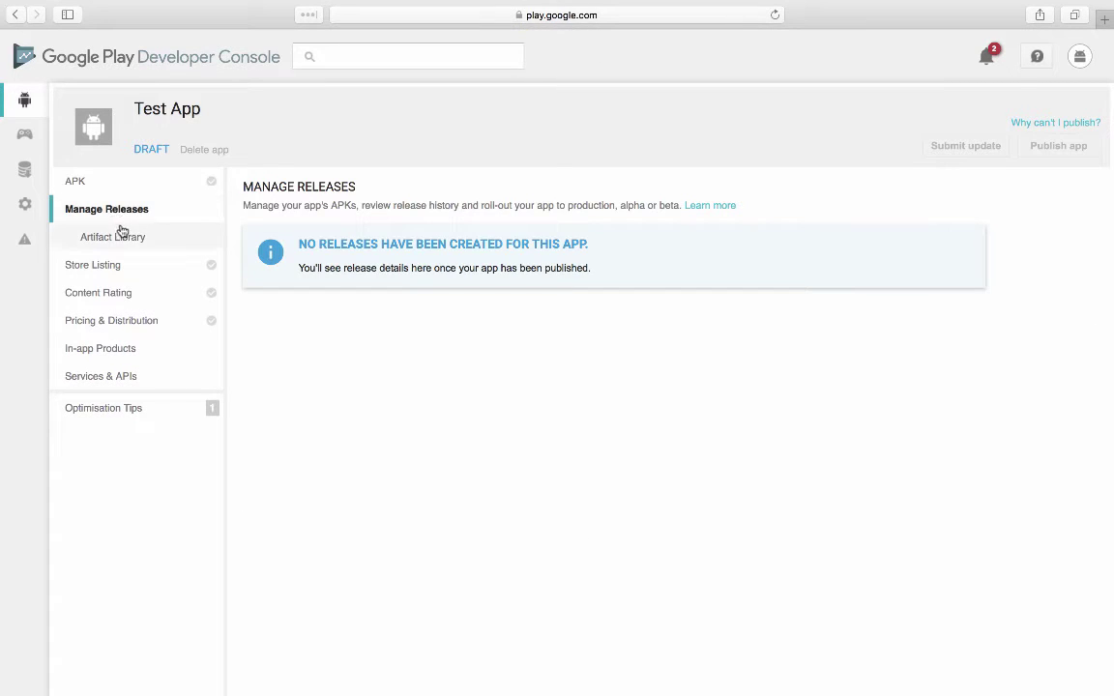
# Step: Open Test App's Store Listing and scroll through its product details
pyautogui.click(115, 265)
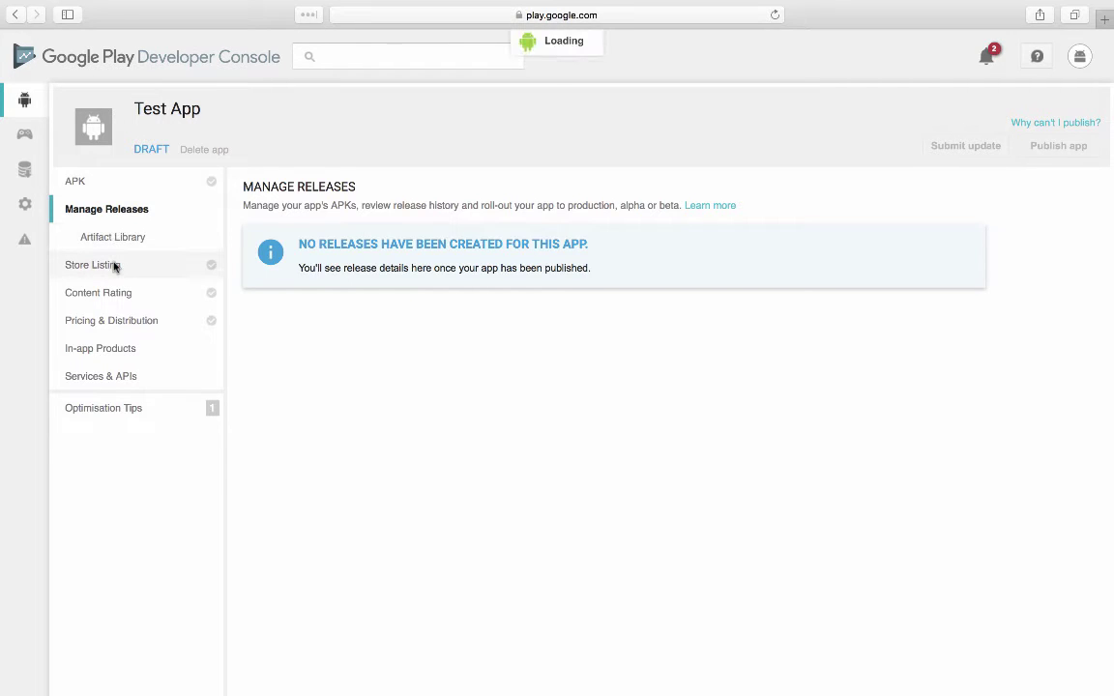
pyautogui.scroll(-3, 361, 294)
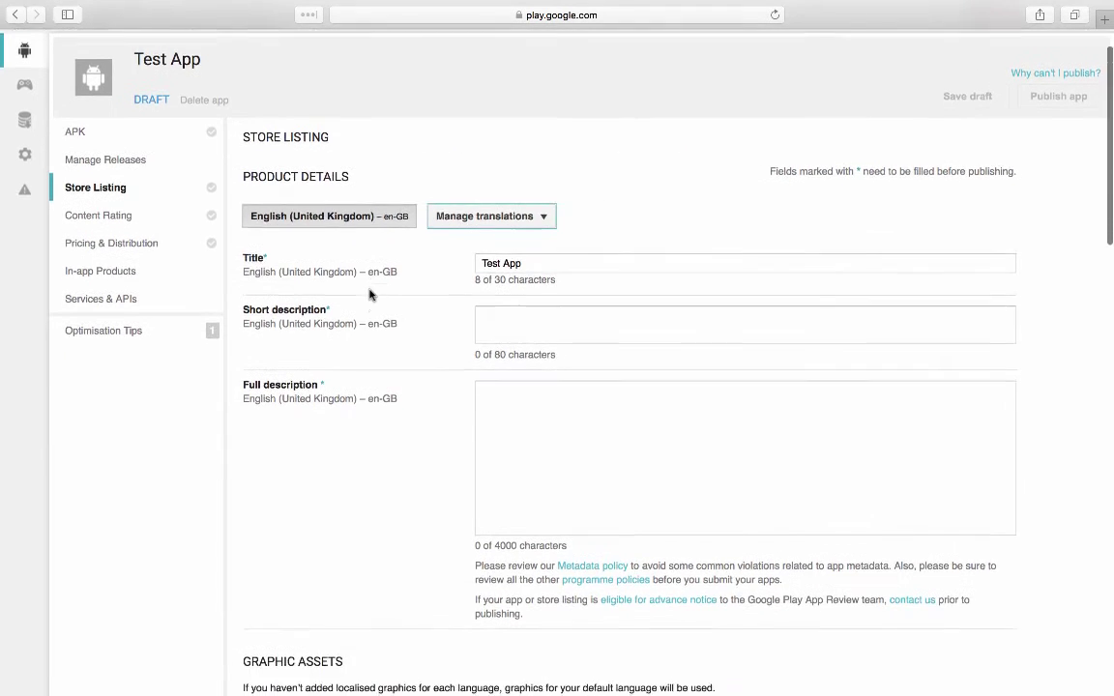
pyautogui.scroll(-1, 368, 294)
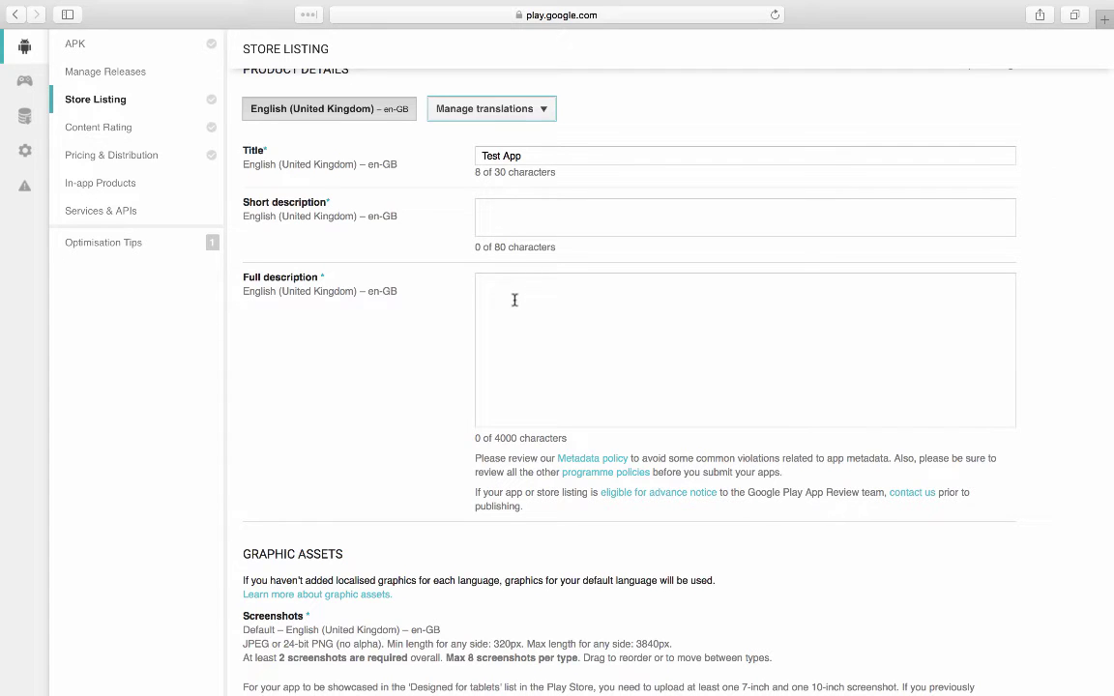
pyautogui.scroll(-10, 514, 300)
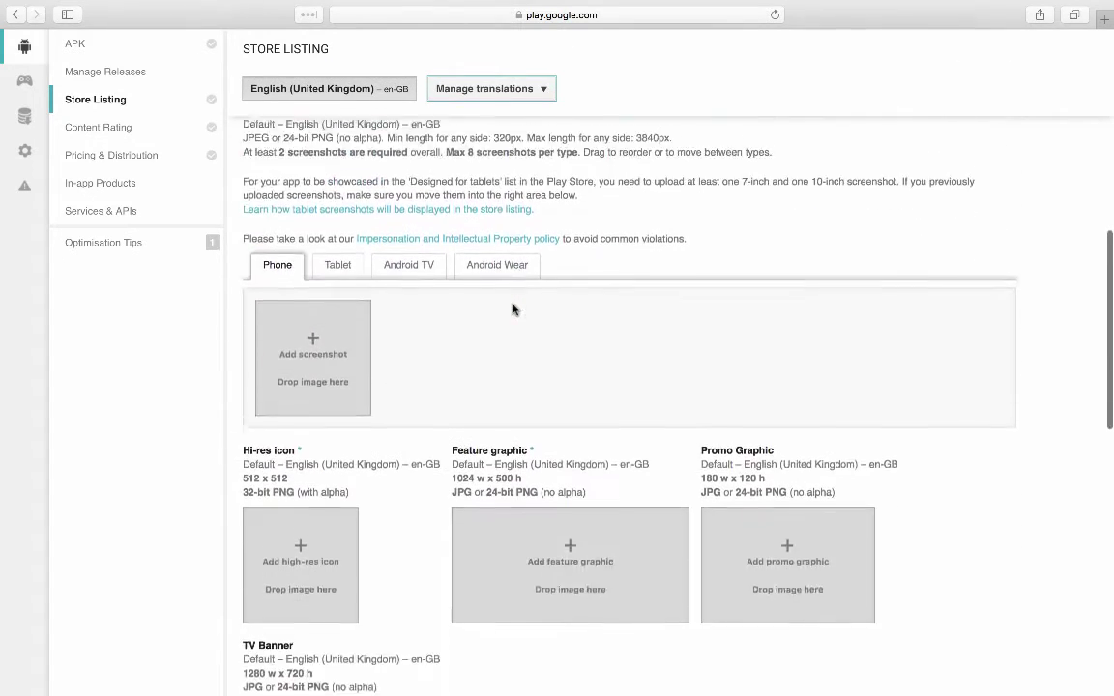
pyautogui.scroll(-4, 515, 309)
pyautogui.scroll(2, 498, 291)
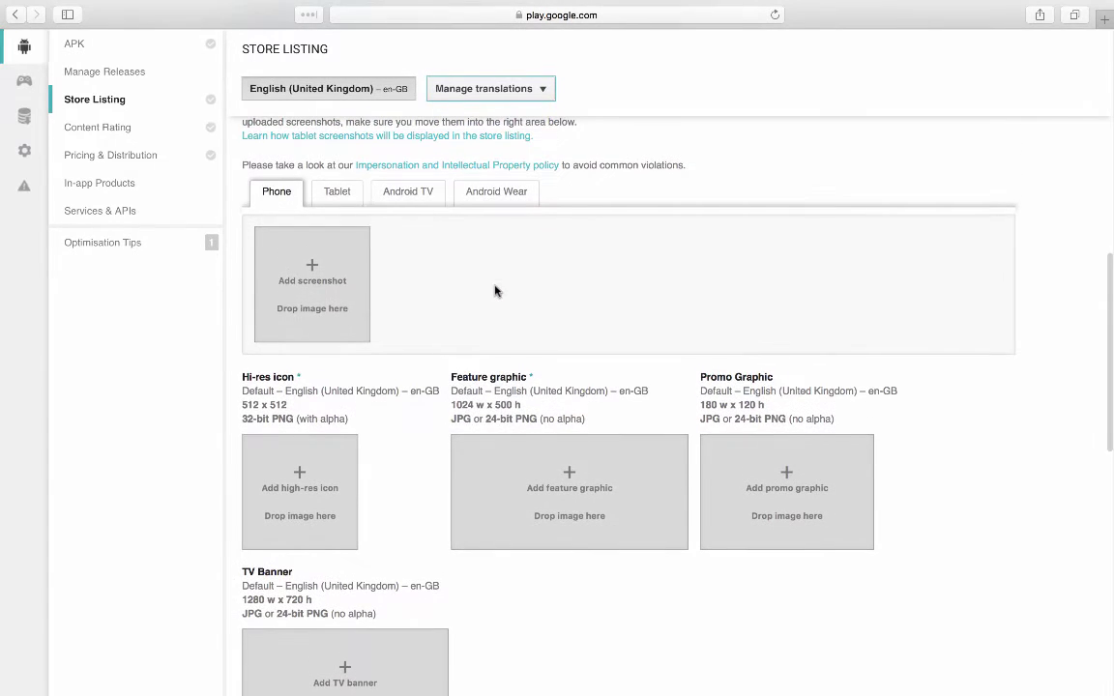
# Step: View the Tablet, Android TV and Phone screenshot slots, then scroll down to Categorisation
pyautogui.click(337, 193)
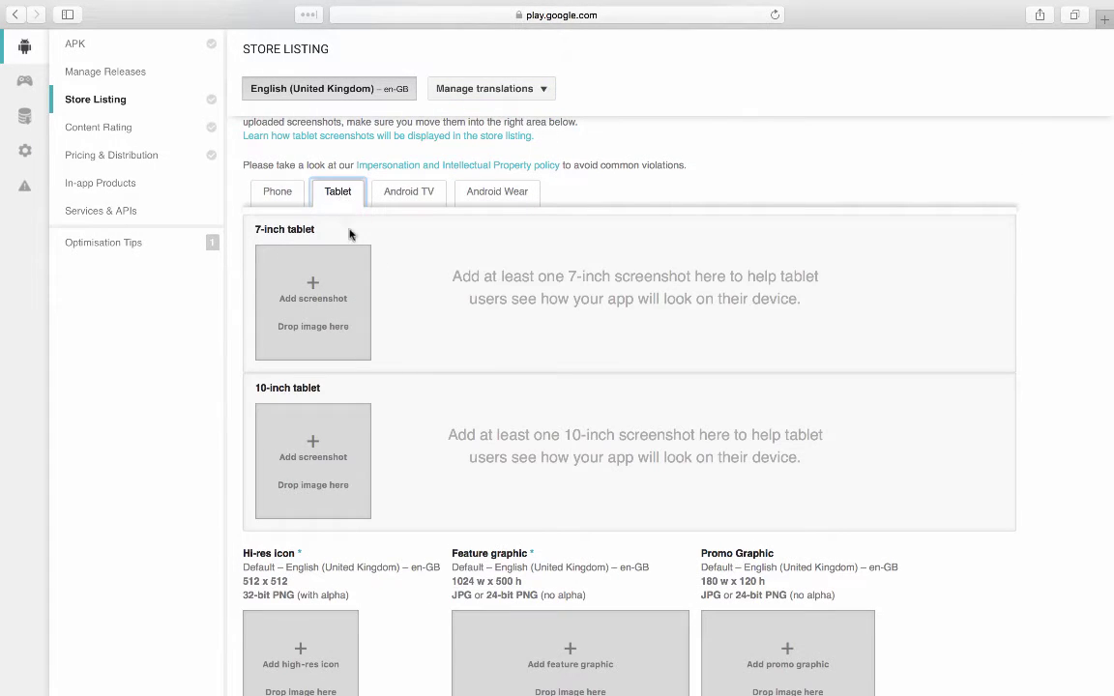
pyautogui.click(414, 192)
pyautogui.click(278, 192)
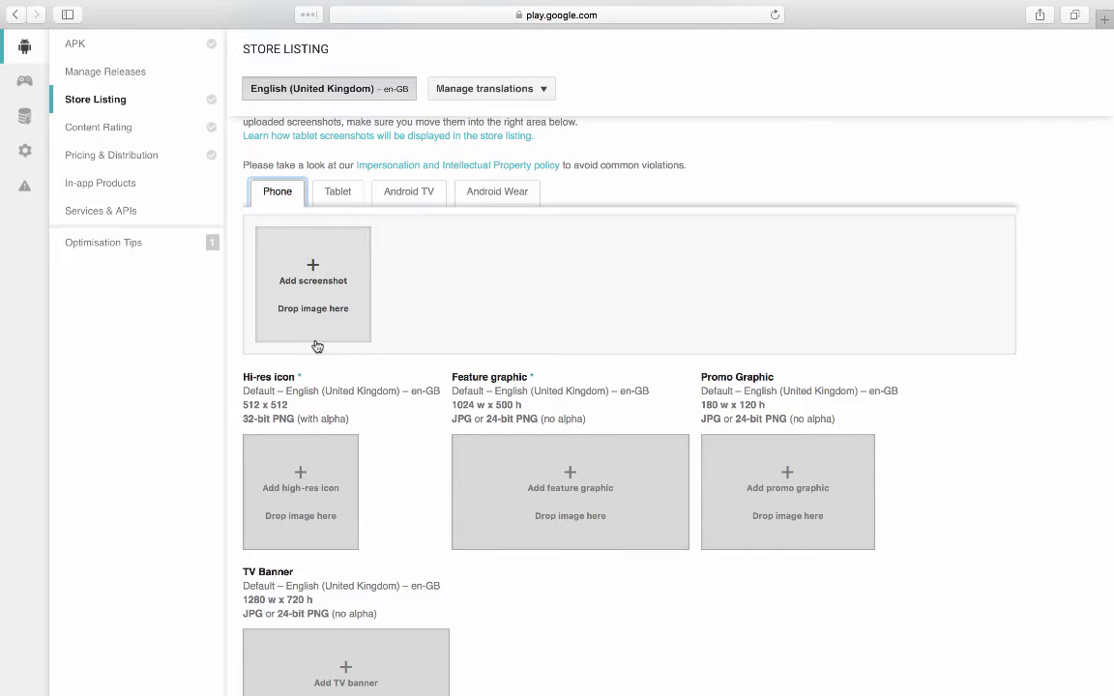
pyautogui.scroll(-3, 317, 344)
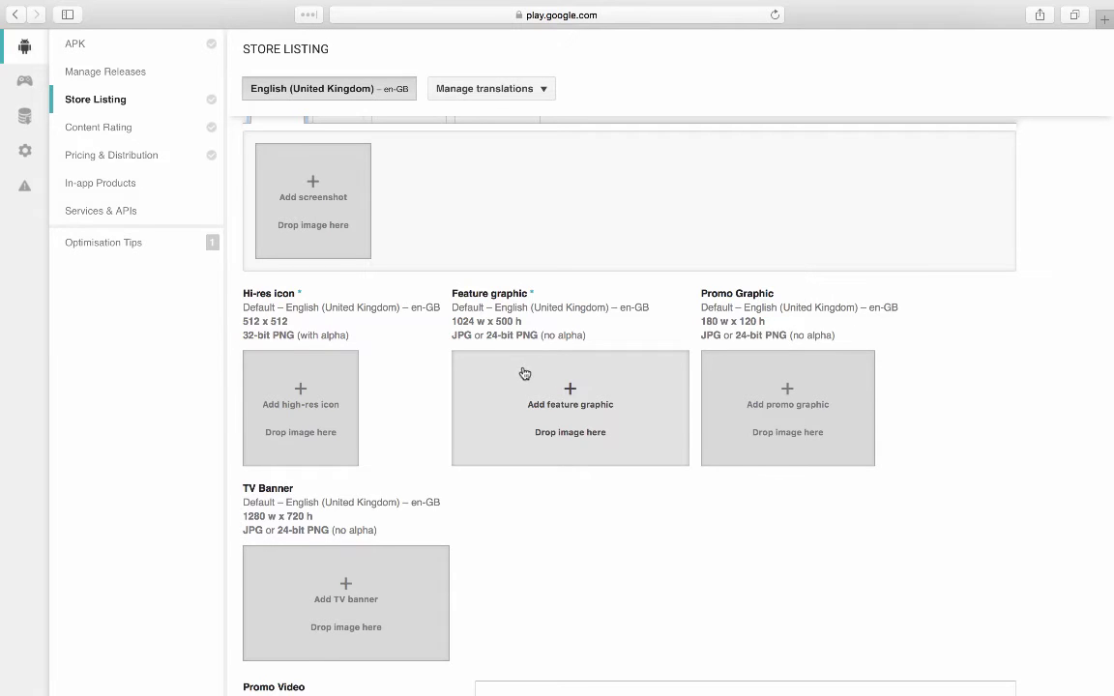
pyautogui.scroll(-5, 470, 402)
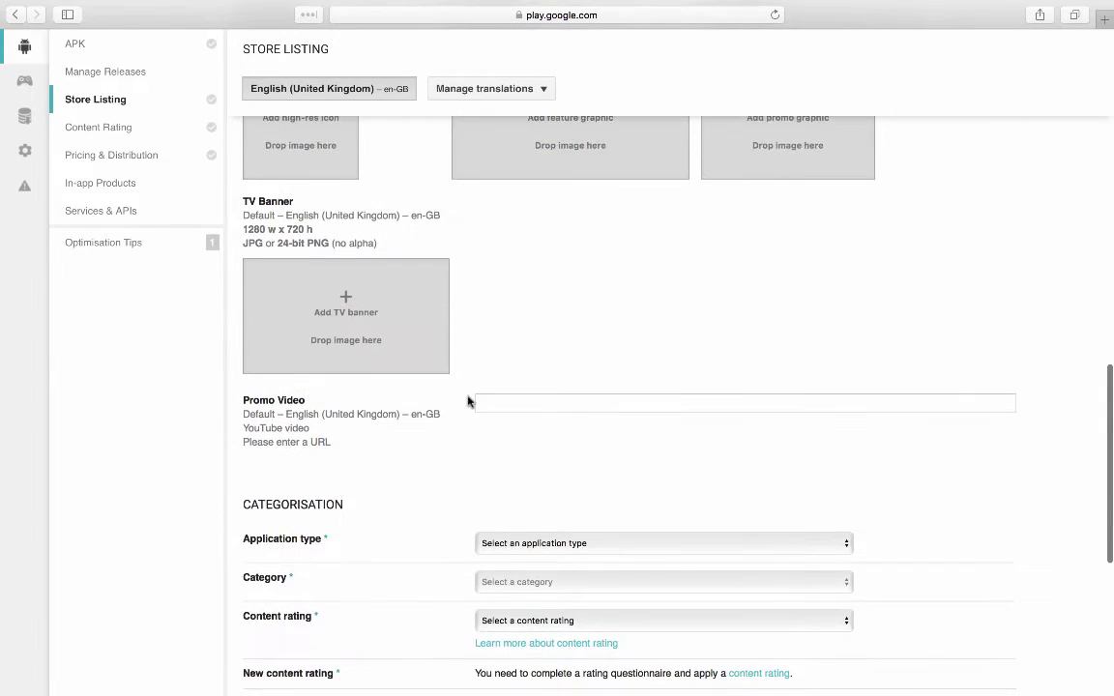
pyautogui.scroll(-1, 470, 402)
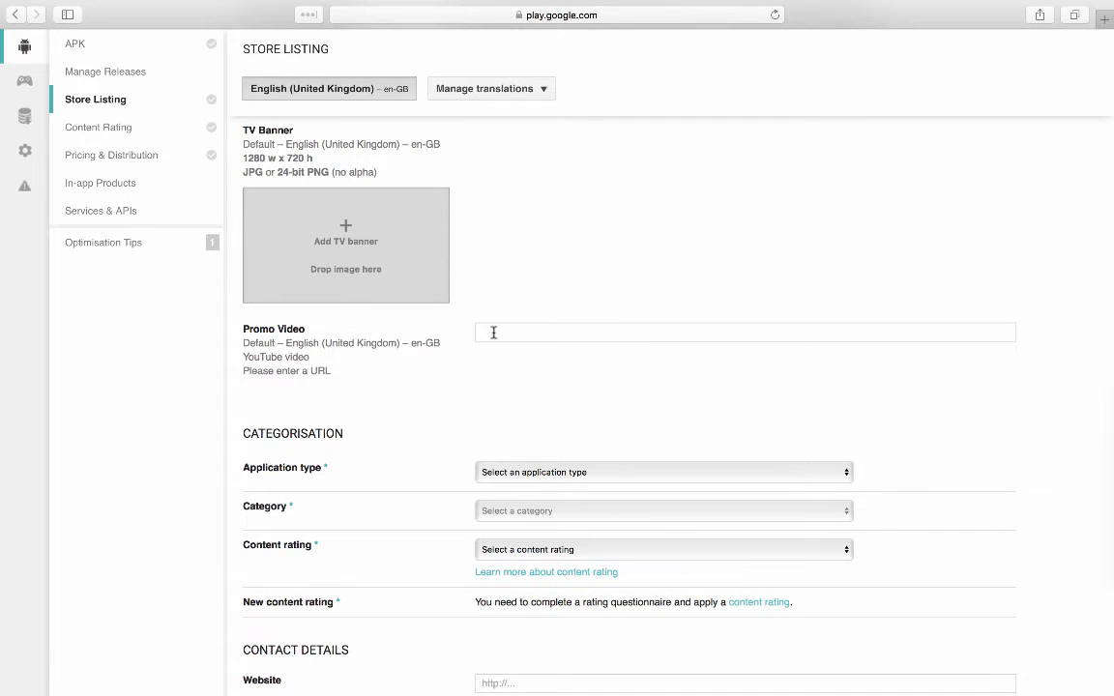
# Step: Set the application type to Applications, leaving the category unselected
pyautogui.scroll(-3, 497, 373)
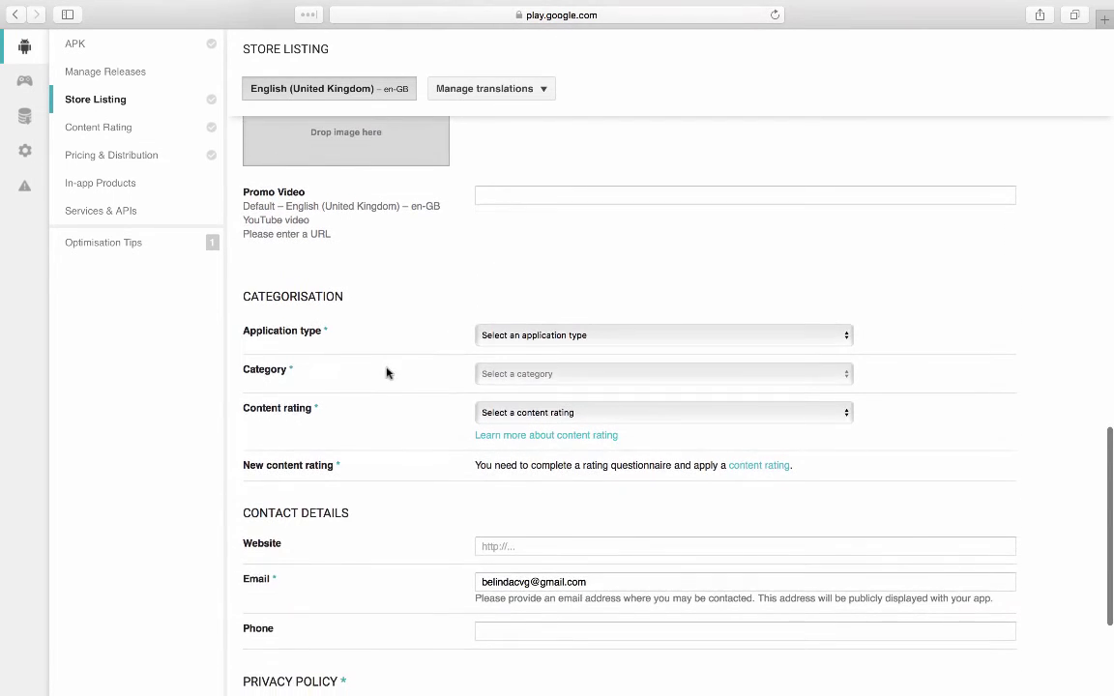
pyautogui.click(847, 318)
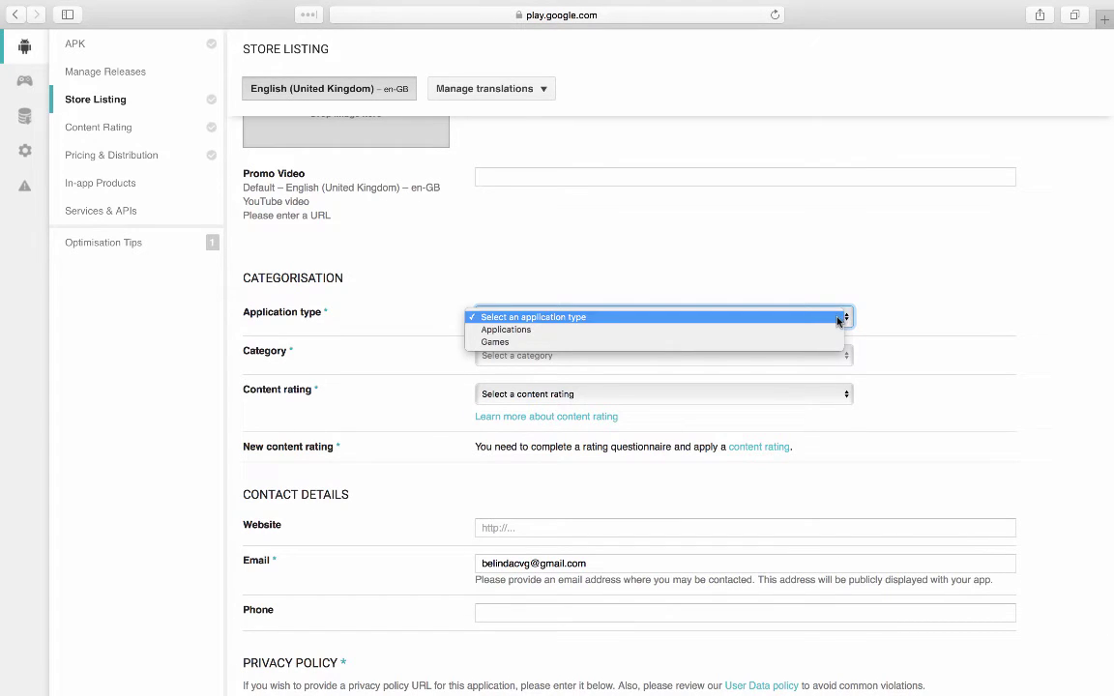
pyautogui.click(876, 313)
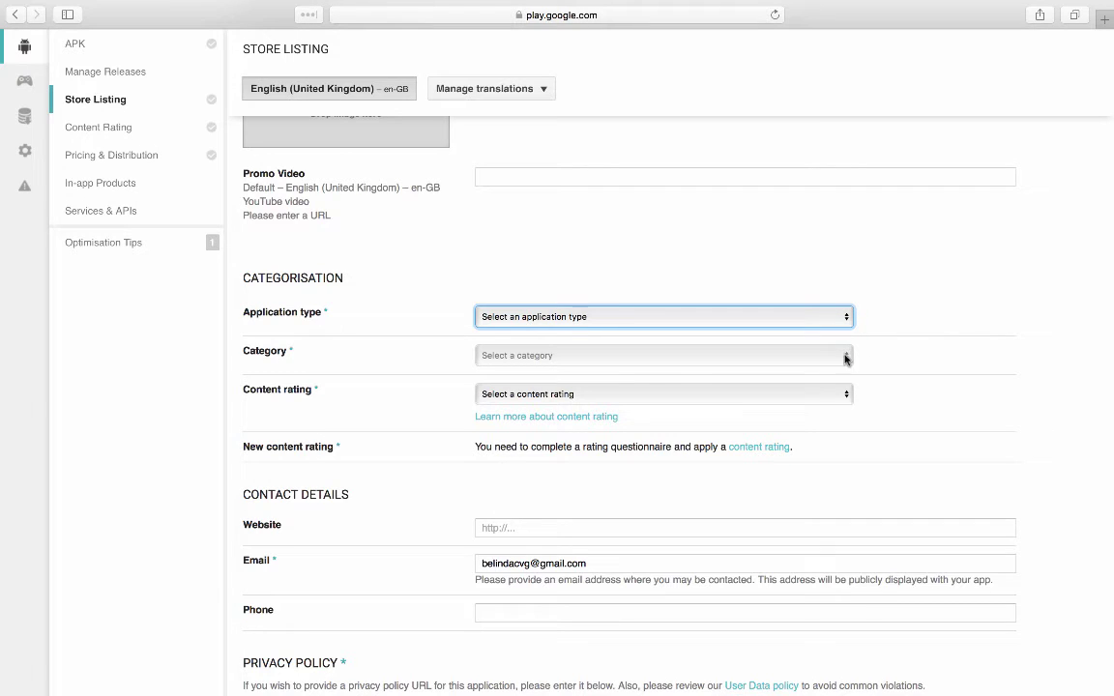
pyautogui.click(848, 320)
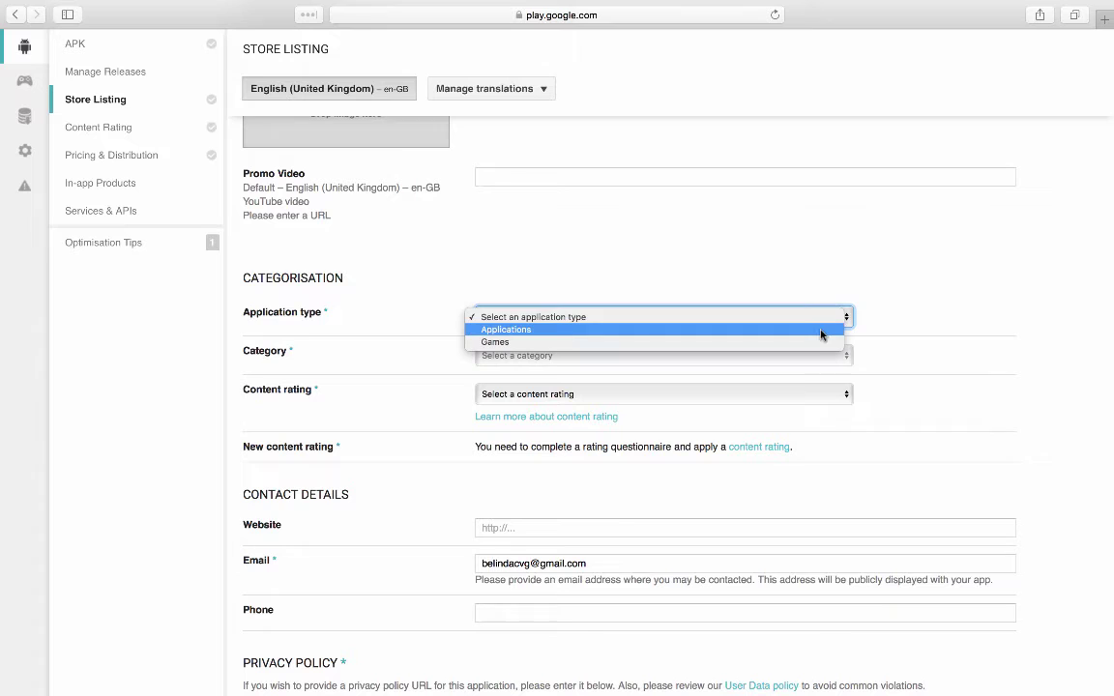
pyautogui.click(821, 331)
pyautogui.click(845, 357)
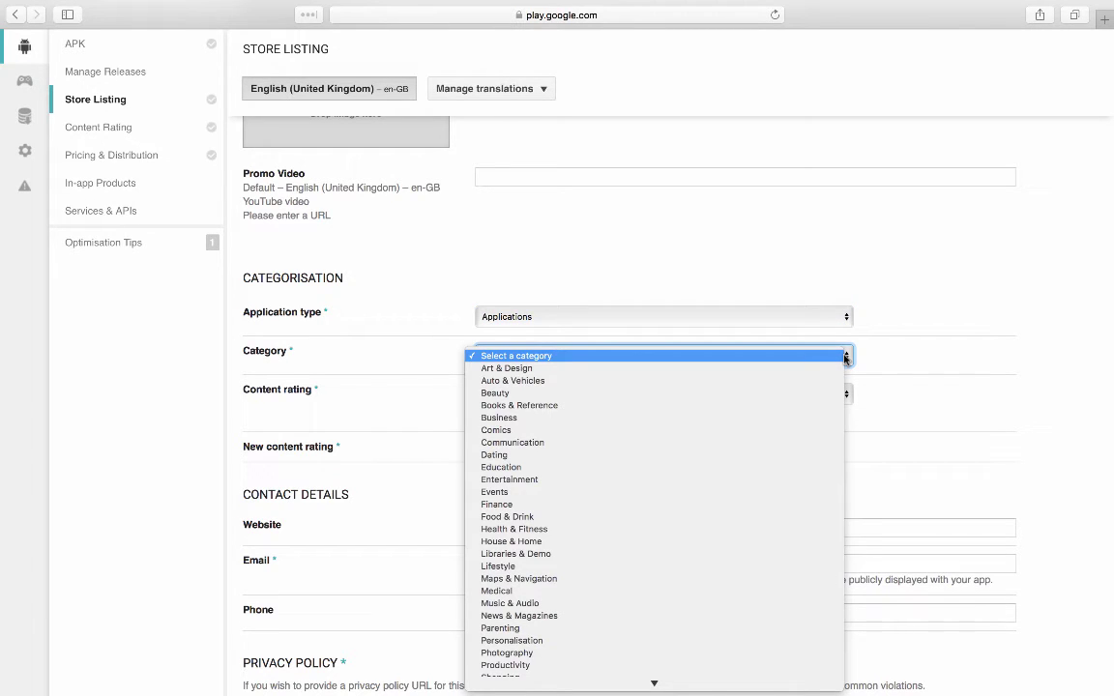
pyautogui.click(910, 351)
# Step: Set the content rating to Everyone
pyautogui.scroll(-2, 858, 332)
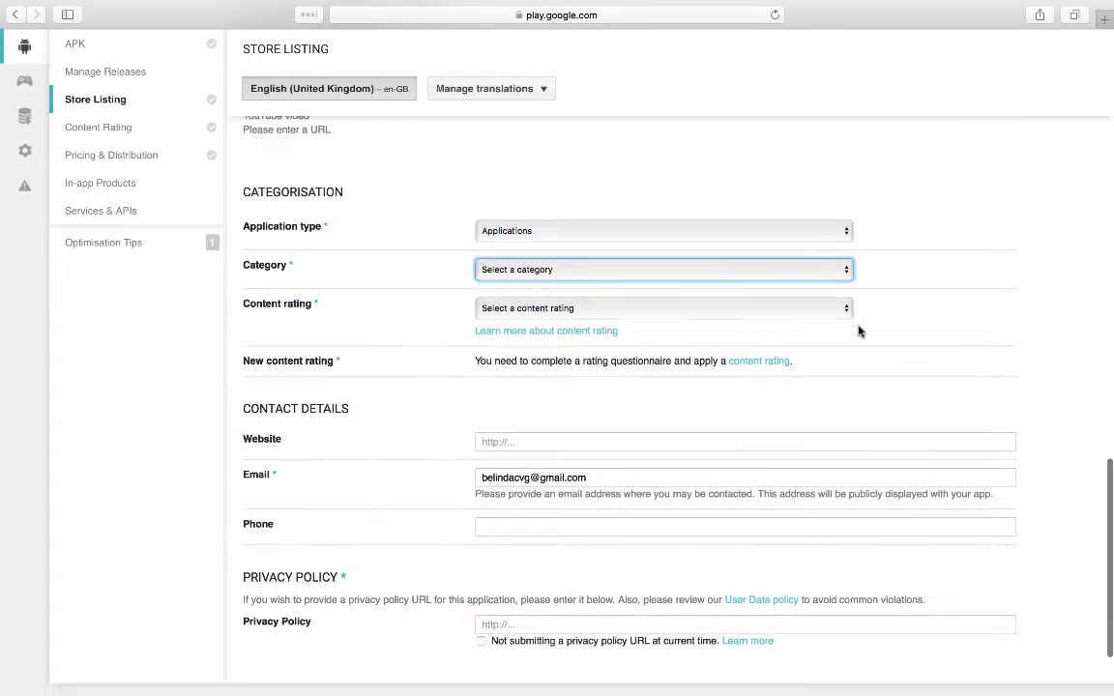
pyautogui.click(846, 303)
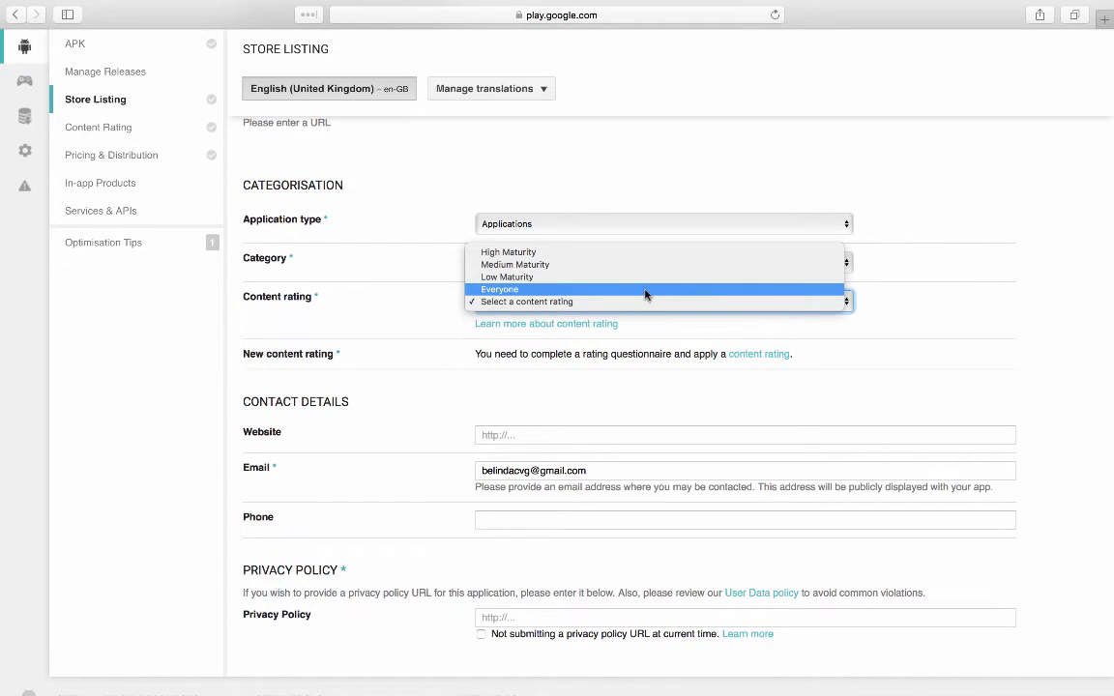
pyautogui.click(579, 290)
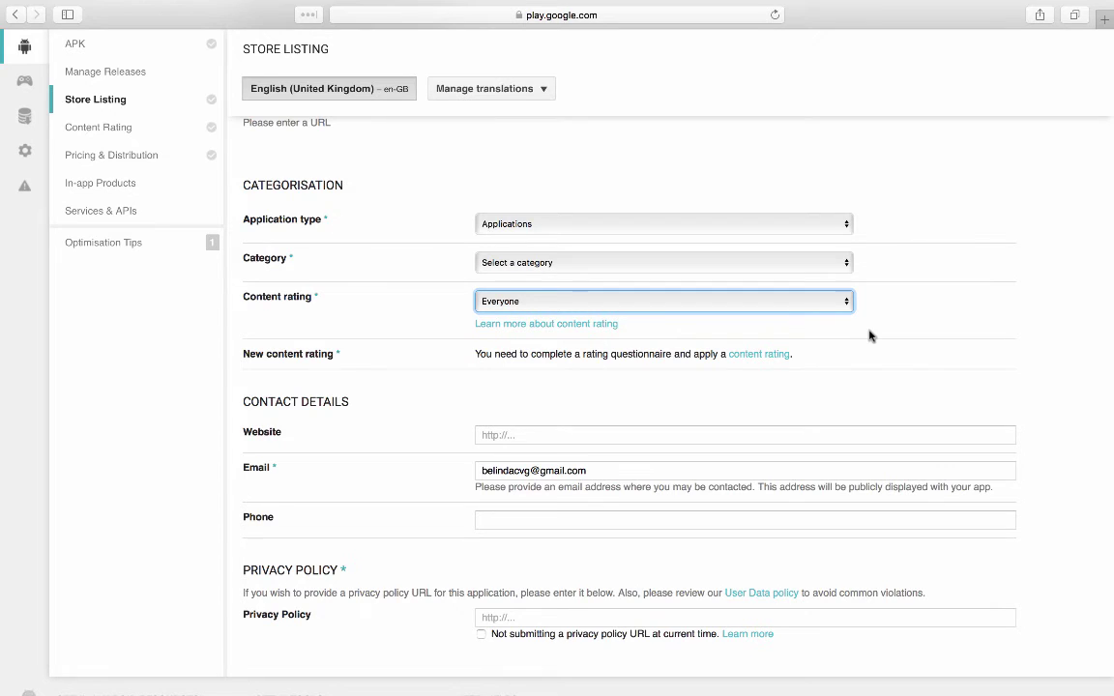
pyautogui.scroll(-2, 868, 335)
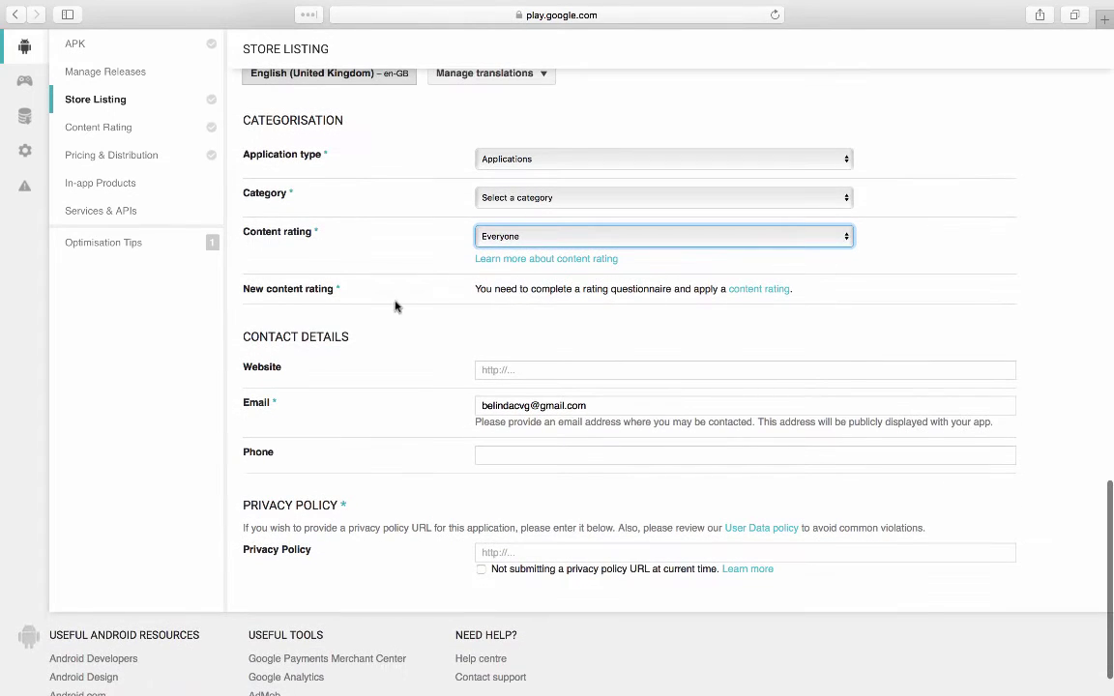
# Step: Leave the store listing unsaved via the content rating link, then return to Store Listing
pyautogui.click(772, 290)
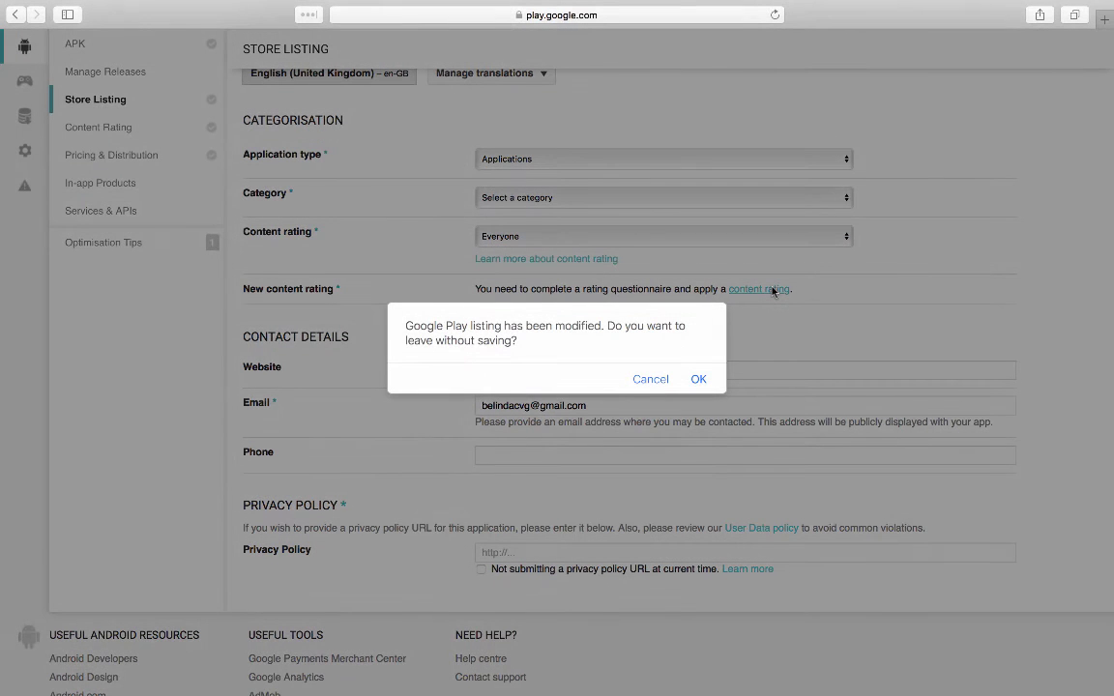
pyautogui.click(701, 379)
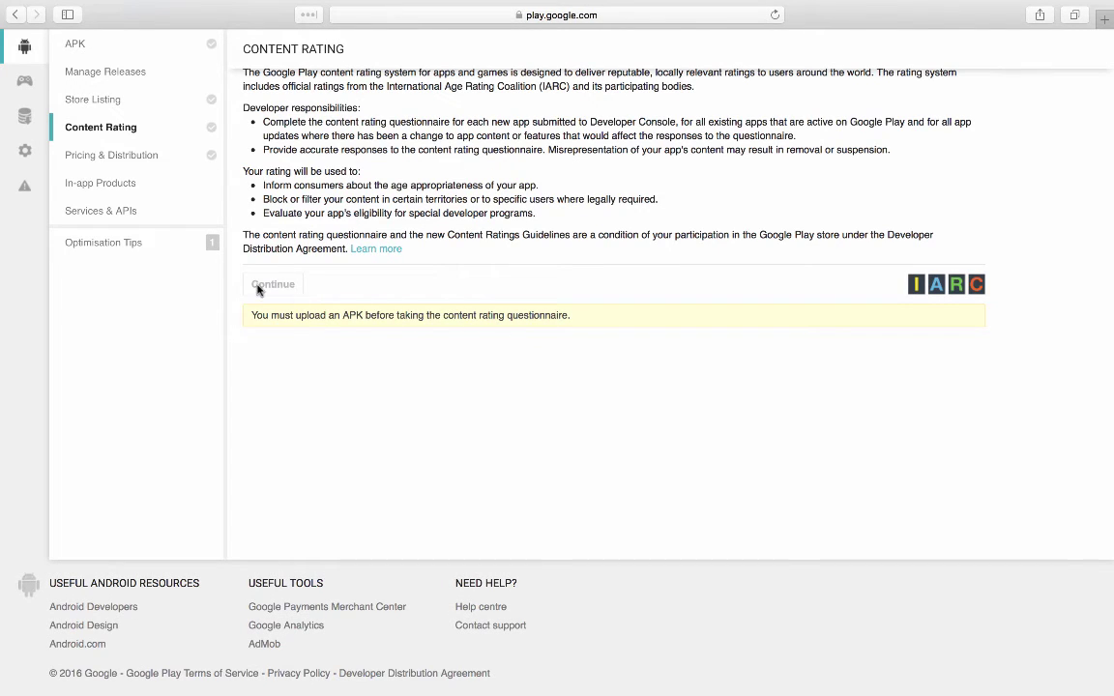
pyautogui.click(116, 100)
pyautogui.scroll(-15, 599, 280)
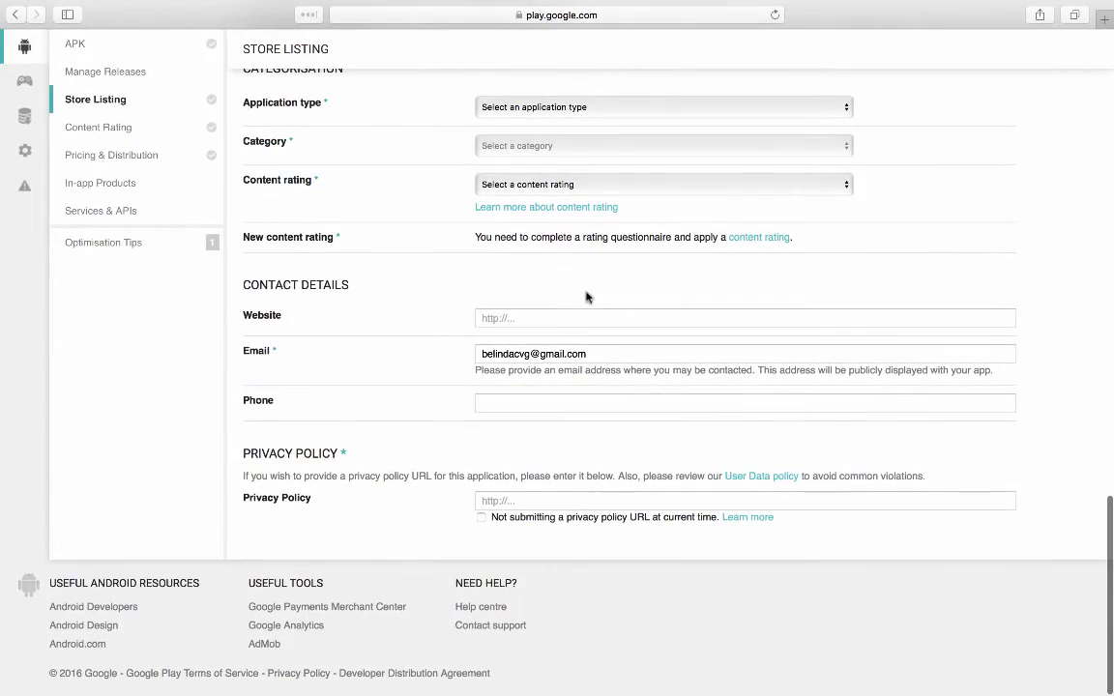
pyautogui.scroll(10, 410, 282)
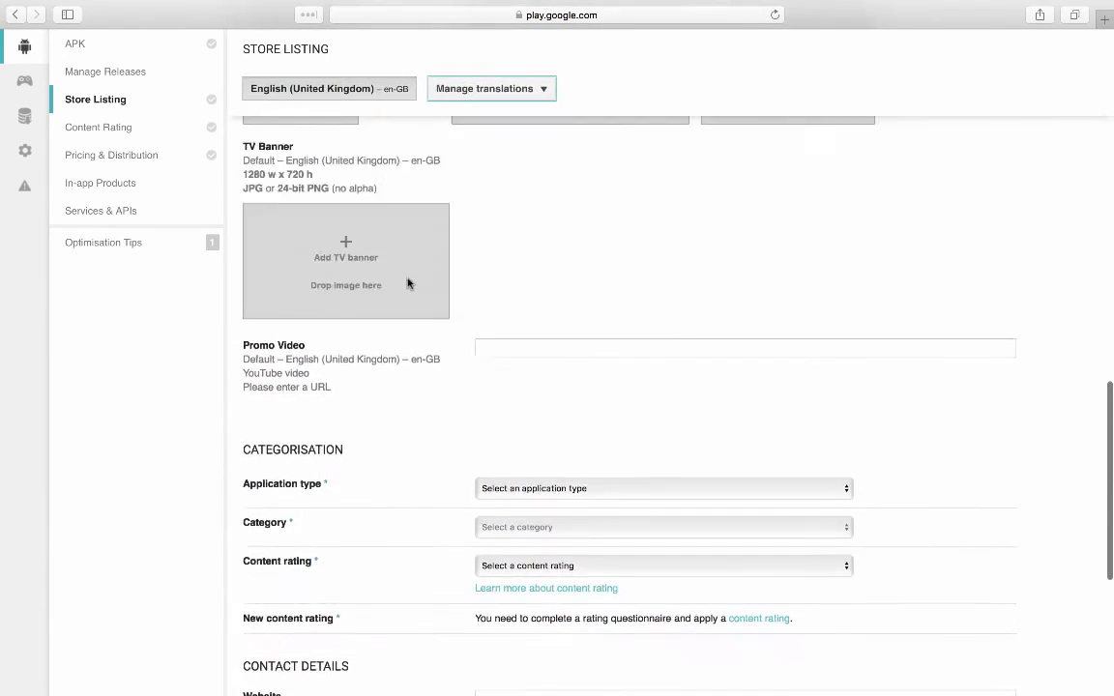
pyautogui.scroll(1, 230, 101)
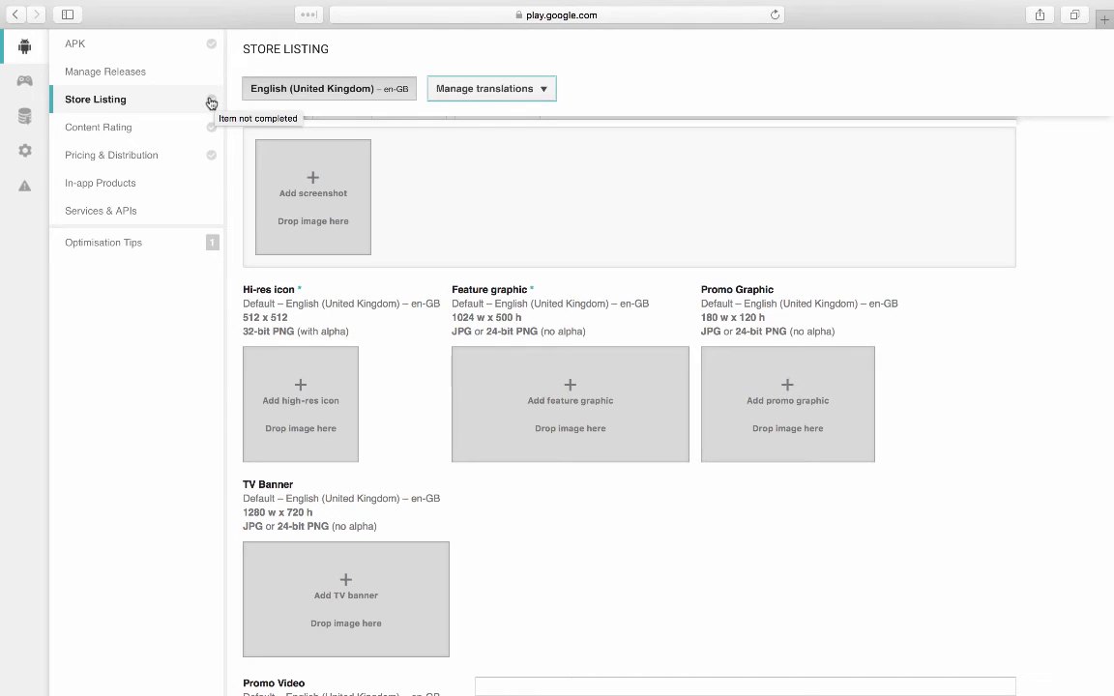
# Step: In Pricing & Distribution, select all countries (141 countries + Rest of the world)
pyautogui.click(149, 156)
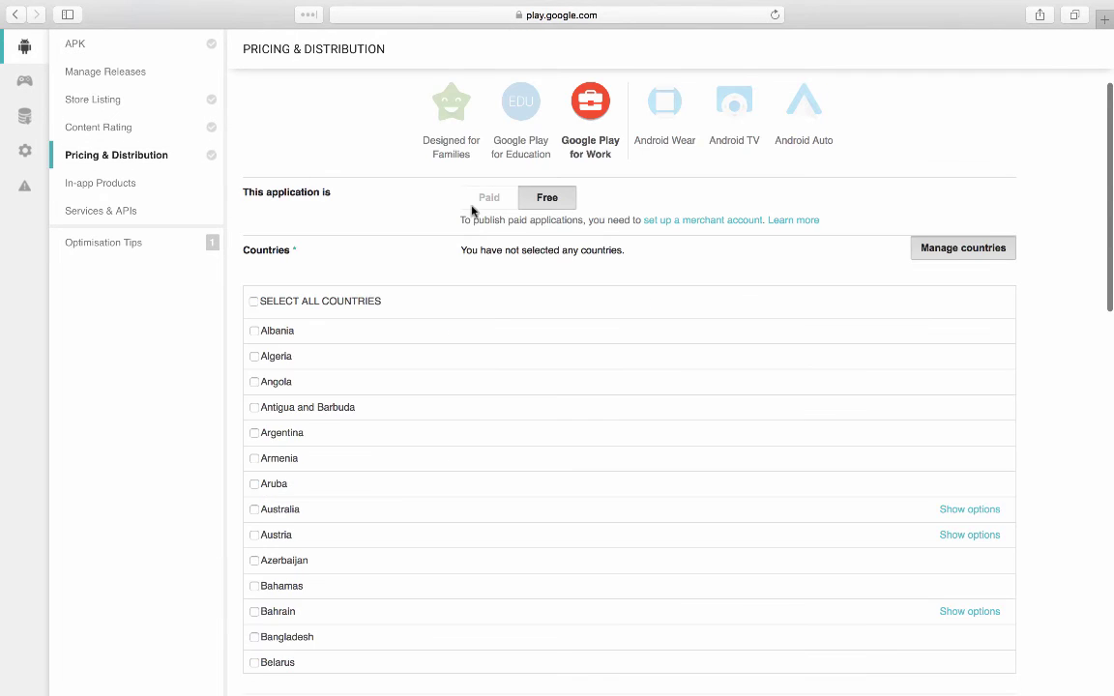
pyautogui.scroll(-1, 472, 210)
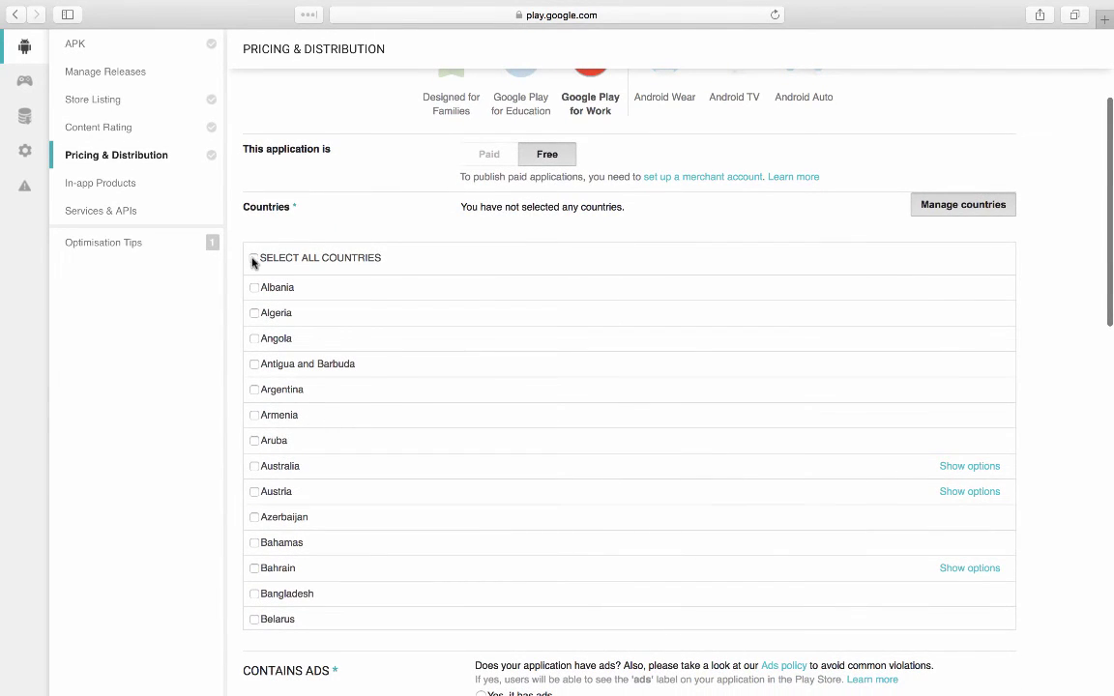
pyautogui.click(253, 260)
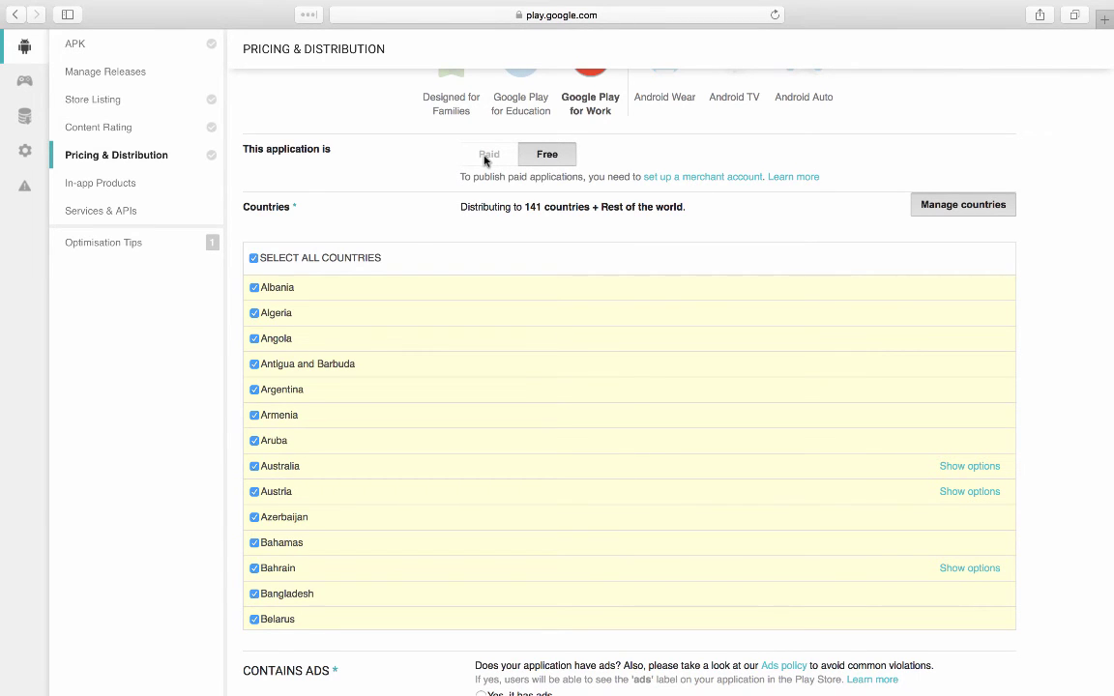
# Step: Scroll through the remaining Pricing & Distribution settings, then head to In-app Products
pyautogui.scroll(-4, 472, 248)
pyautogui.scroll(-10, 472, 249)
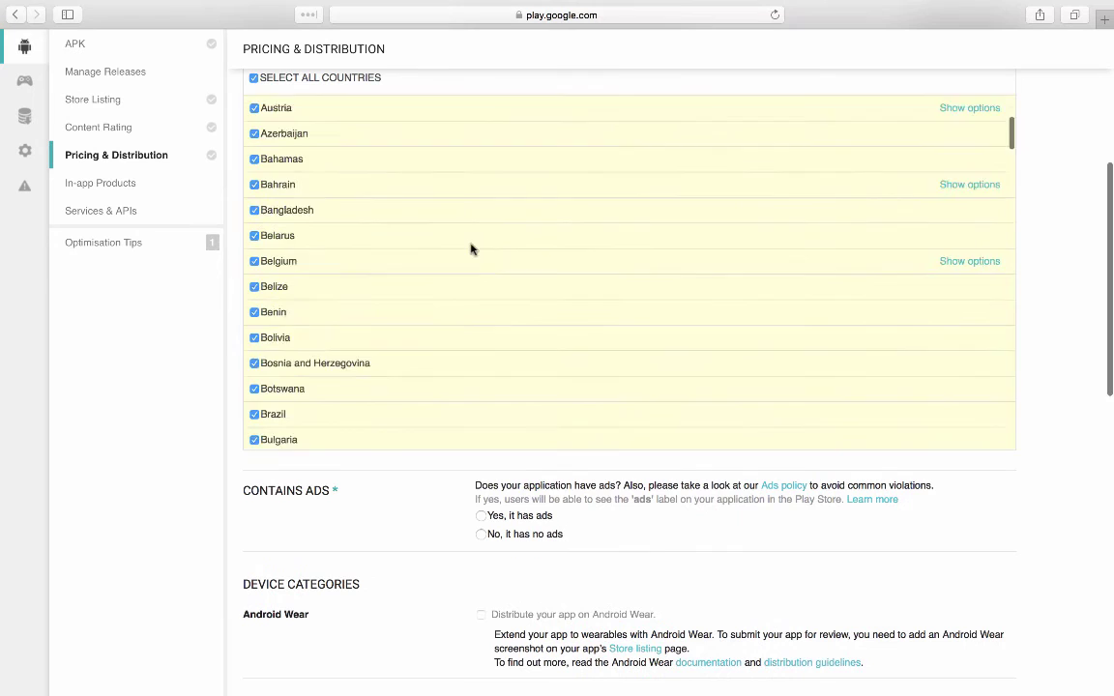
pyautogui.scroll(-10, 472, 248)
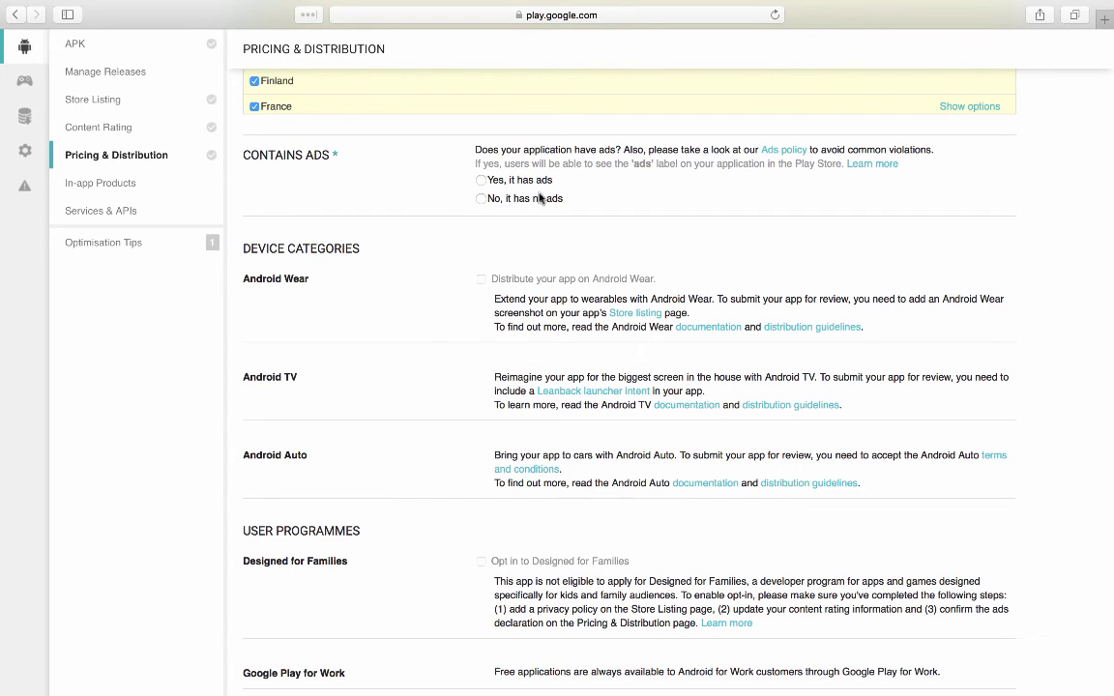
pyautogui.scroll(-2, 486, 191)
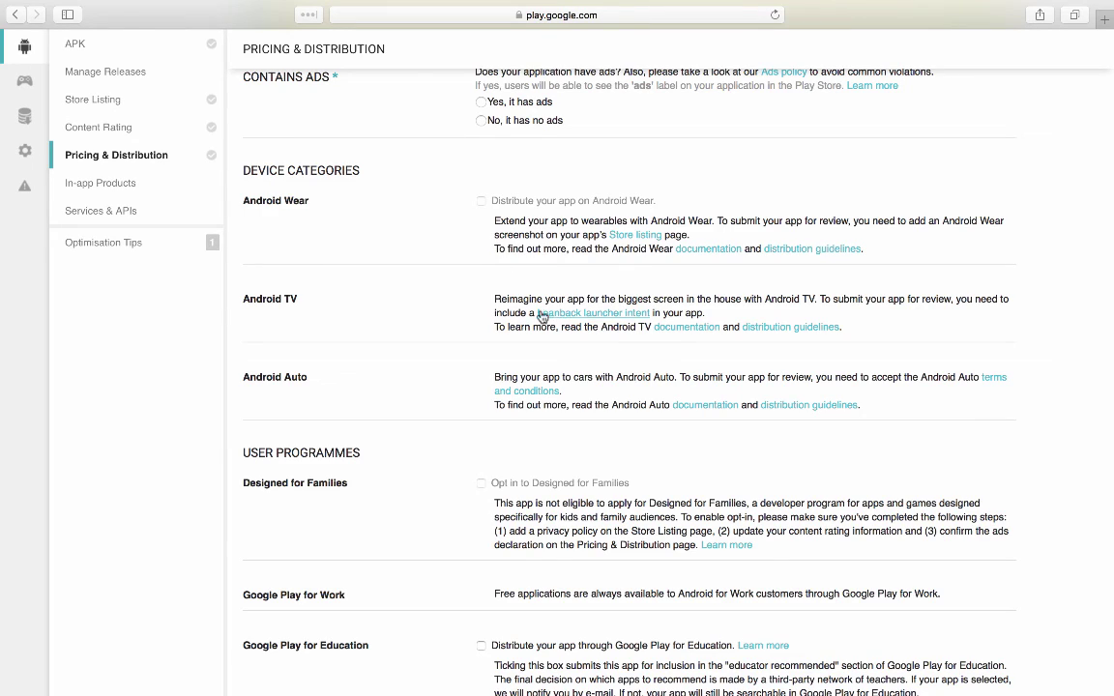
pyautogui.scroll(-2, 519, 289)
pyautogui.scroll(-5, 518, 289)
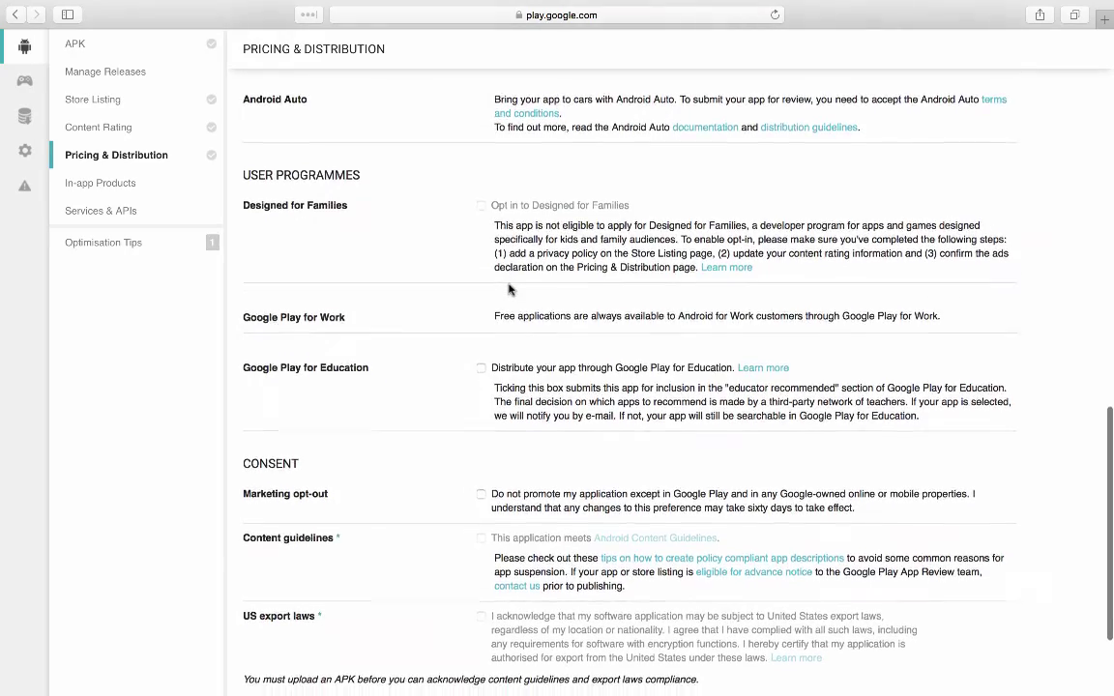
pyautogui.scroll(-4, 519, 289)
pyautogui.scroll(-1, 528, 289)
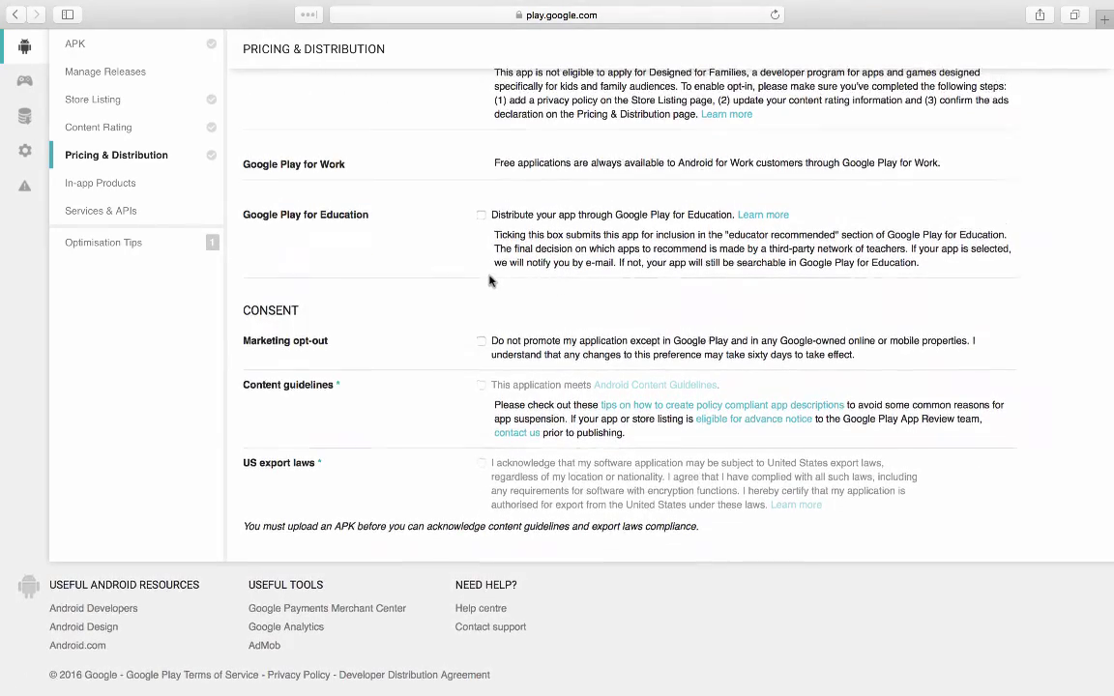
pyautogui.scroll(2, 338, 232)
pyautogui.click(119, 188)
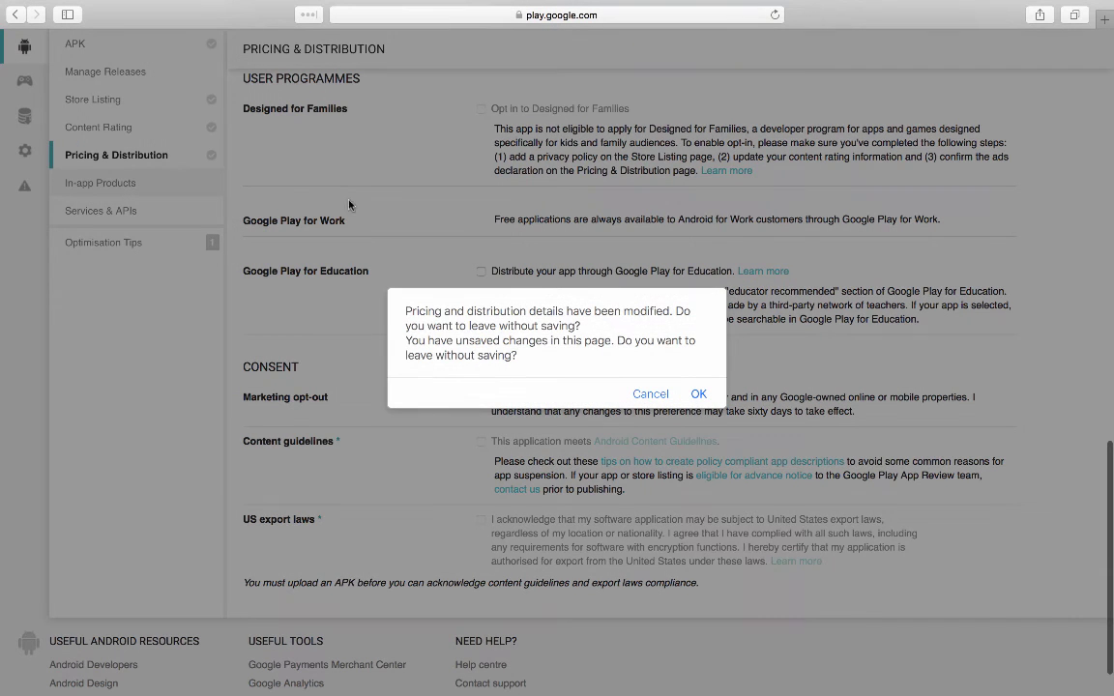
# Step: Discard the unsaved pricing changes and review Test App's Services & APIs page from the top
pyautogui.click(697, 394)
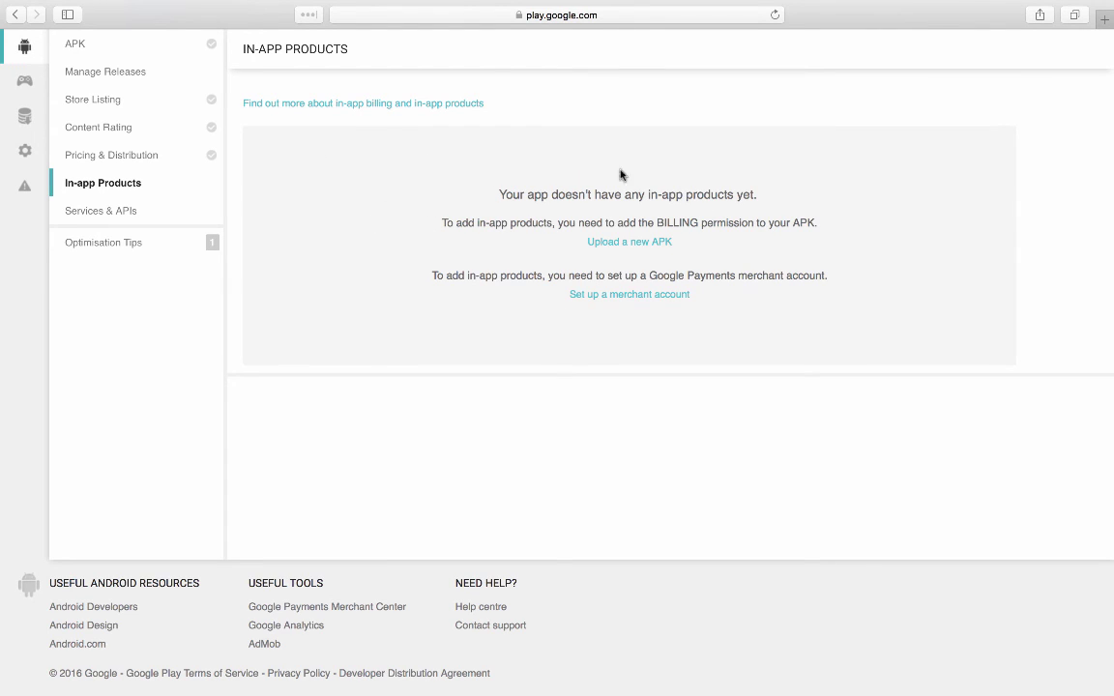
pyautogui.click(114, 212)
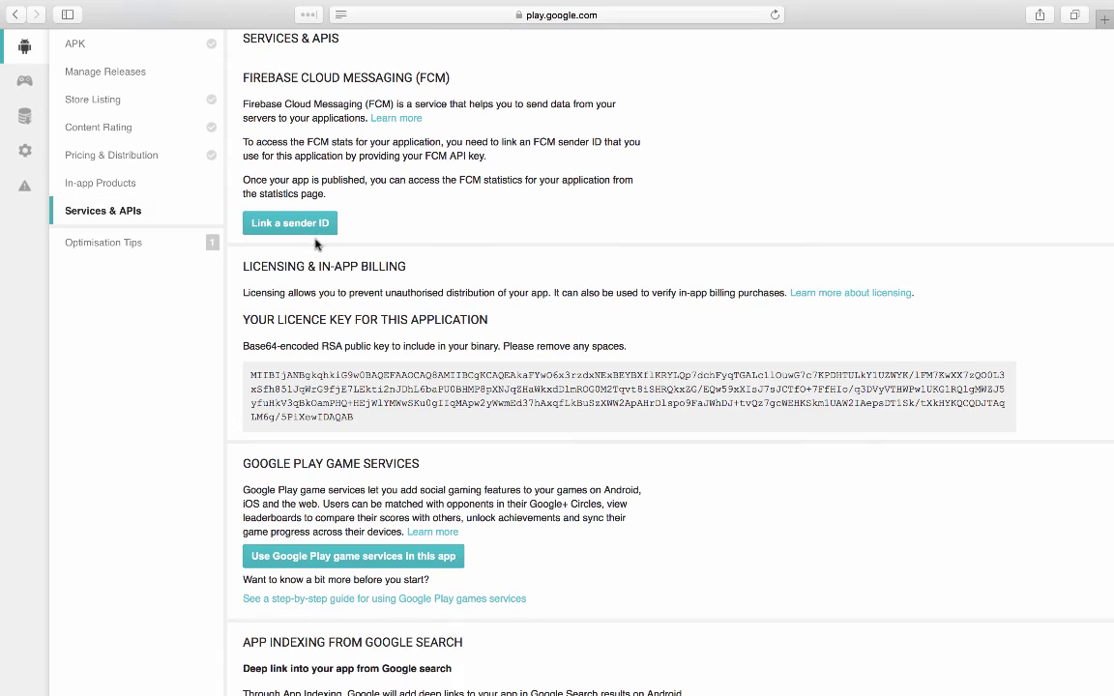
pyautogui.scroll(-3, 295, 233)
pyautogui.scroll(1, 314, 246)
pyautogui.scroll(-5, 314, 246)
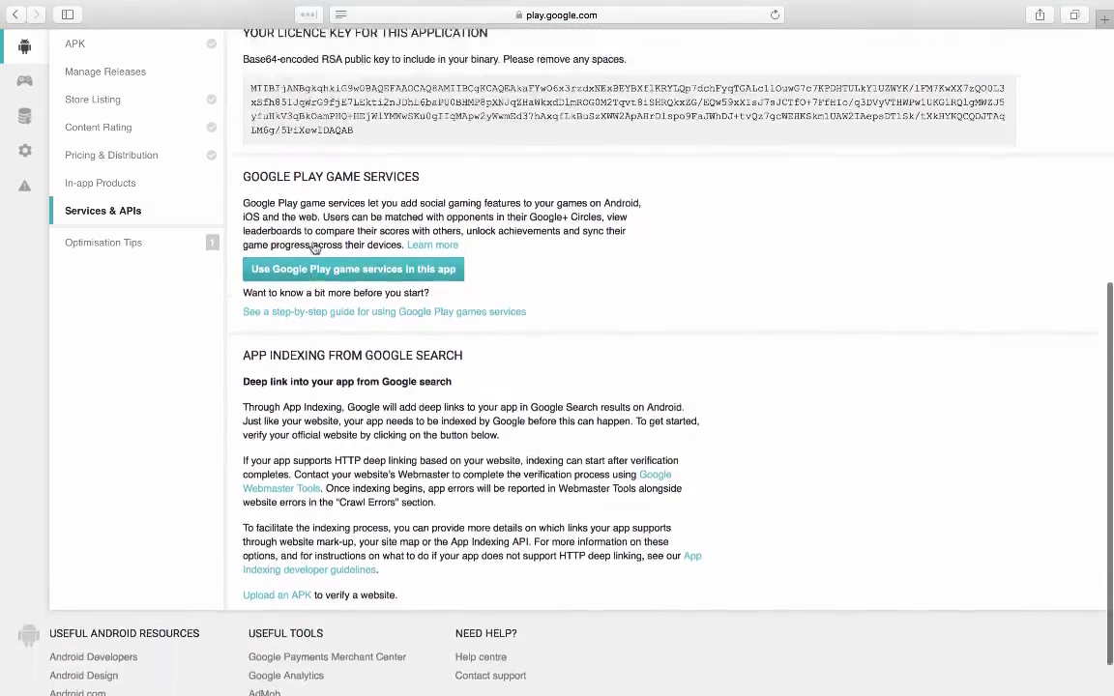
pyautogui.scroll(7, 314, 249)
pyautogui.scroll(2, 314, 248)
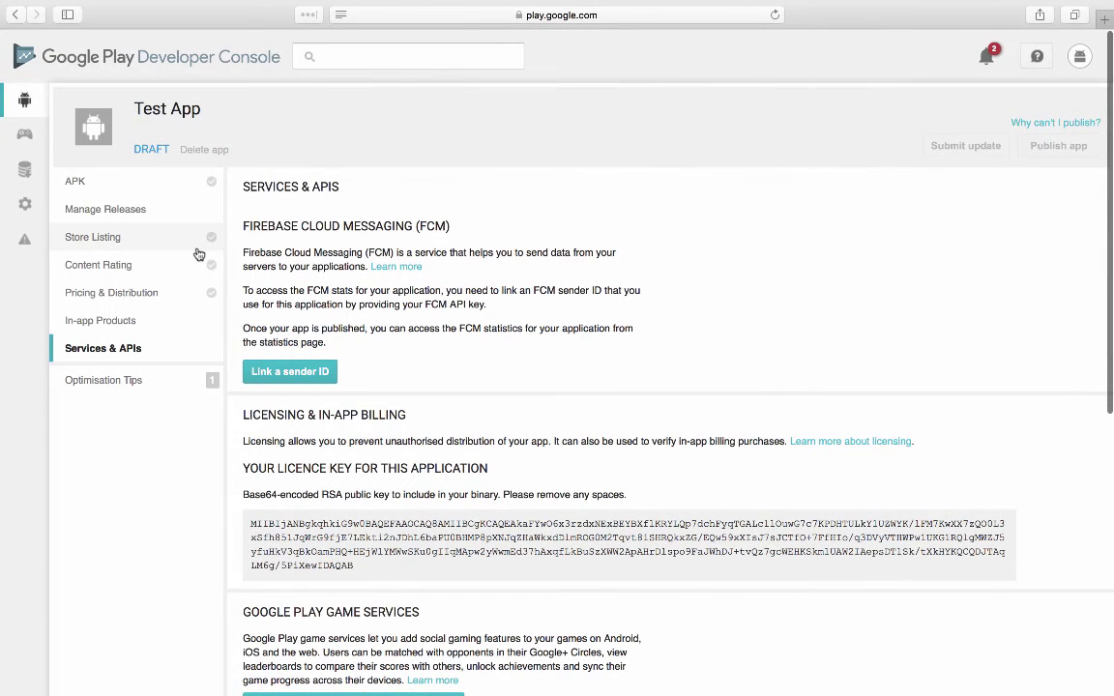